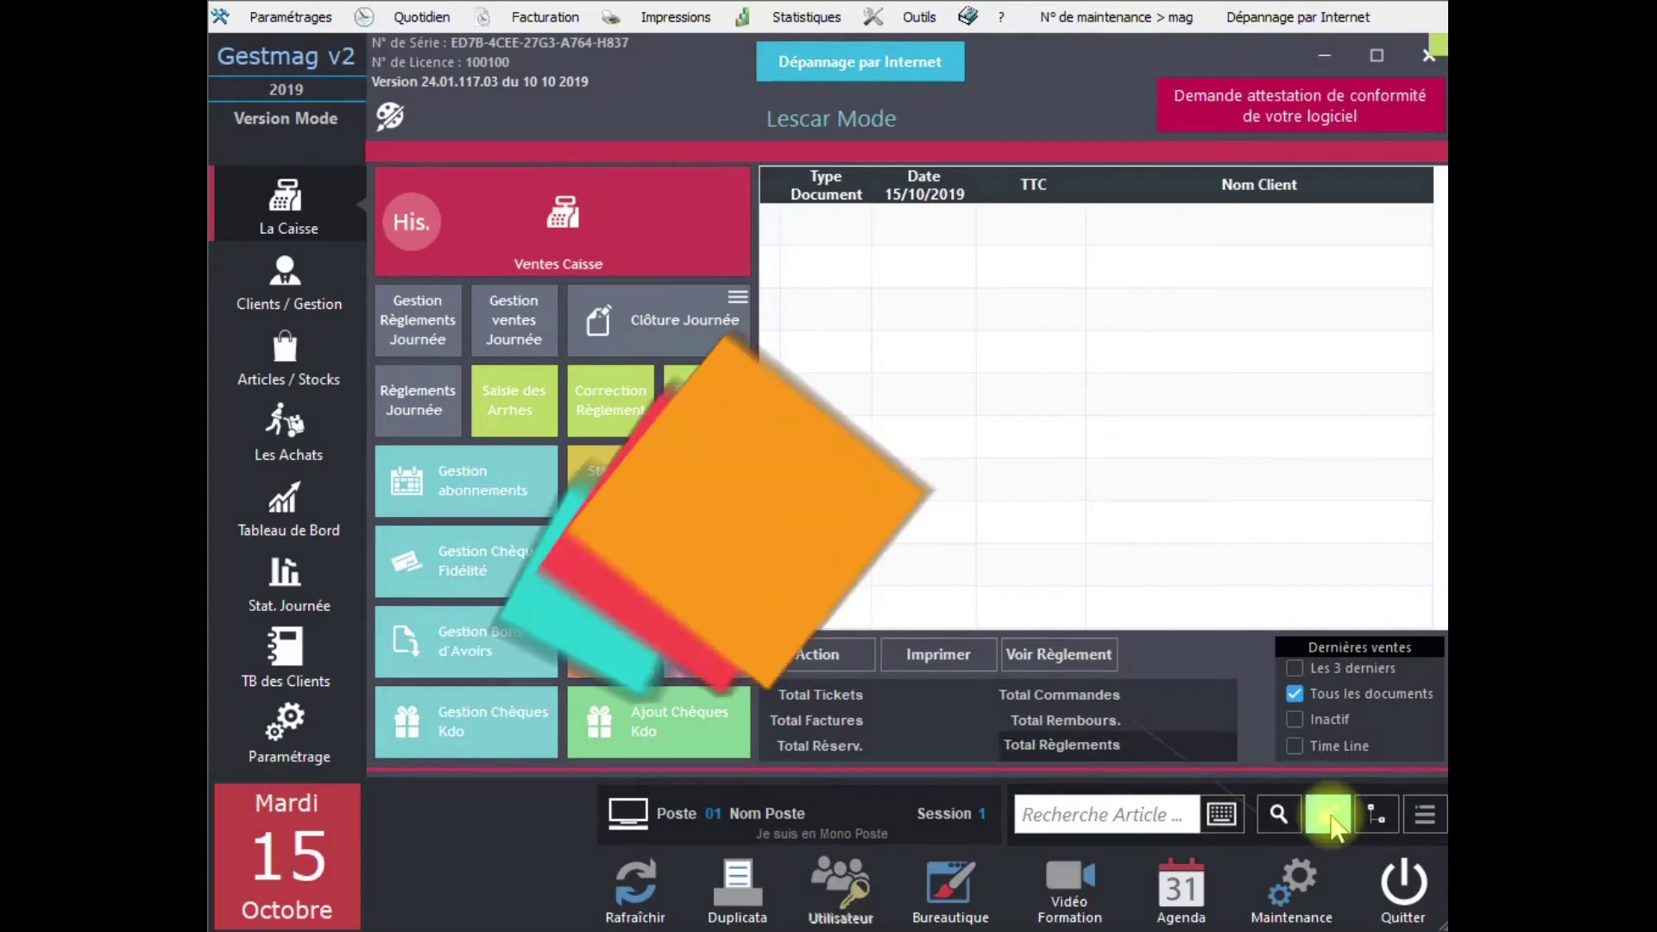
# - Open the article search by tree, browse the PRET A PORTER FEMME and PULL ML families, and select PULL CACHEMIRE 00080
pyautogui.click(1331, 818)
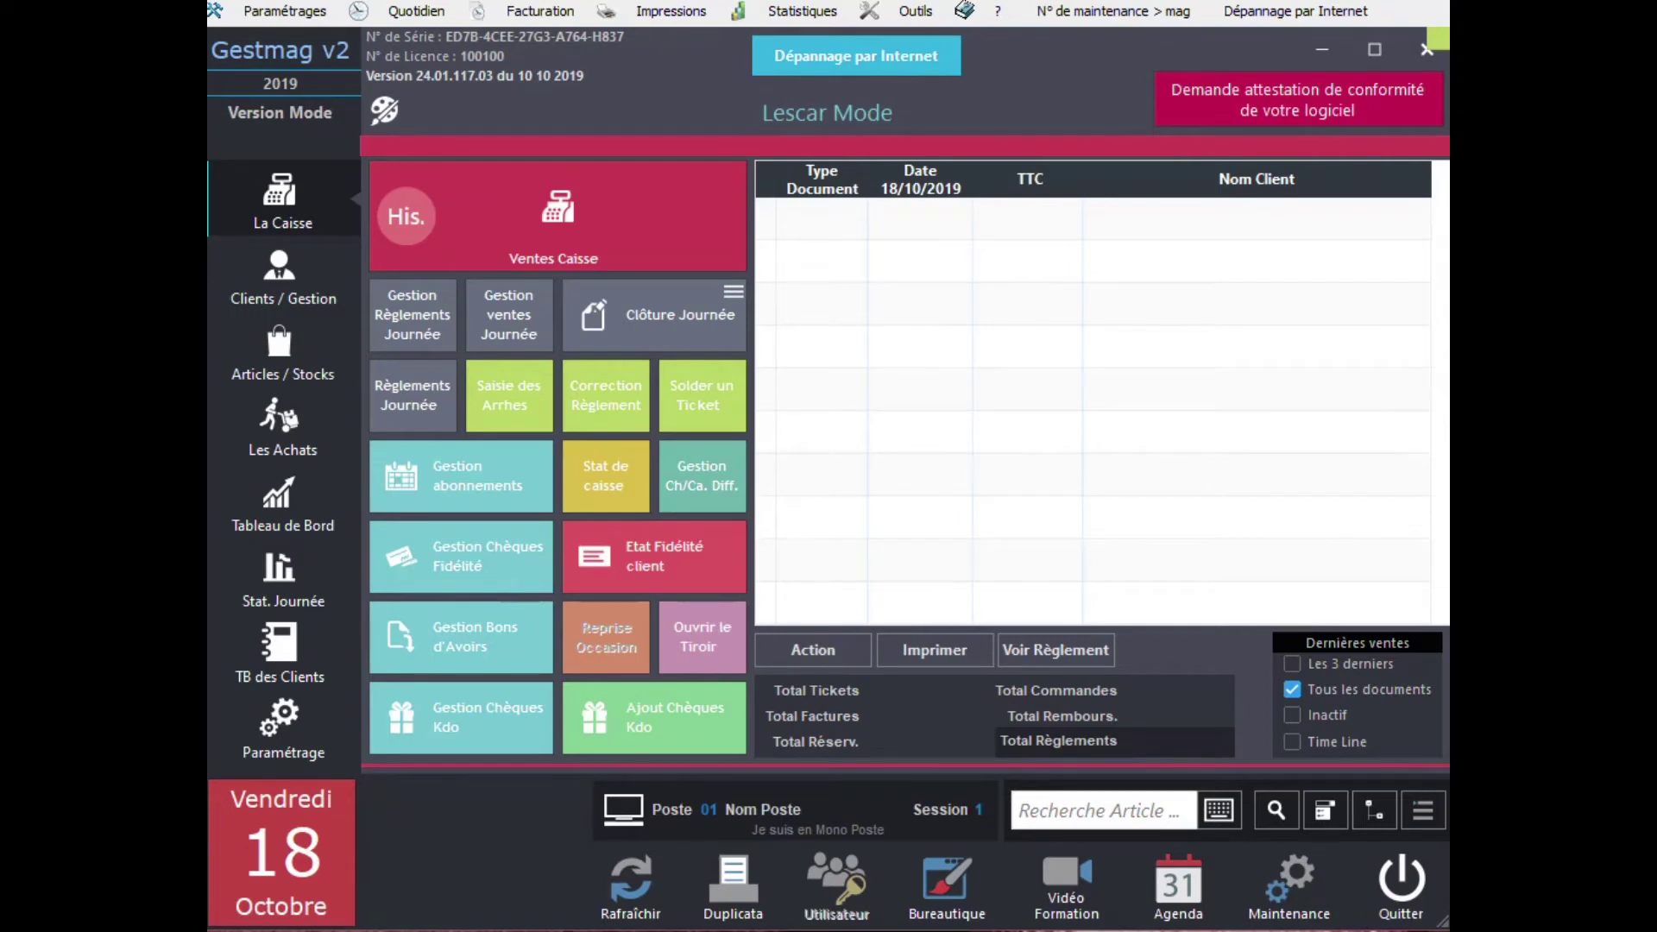
pyautogui.click(1373, 820)
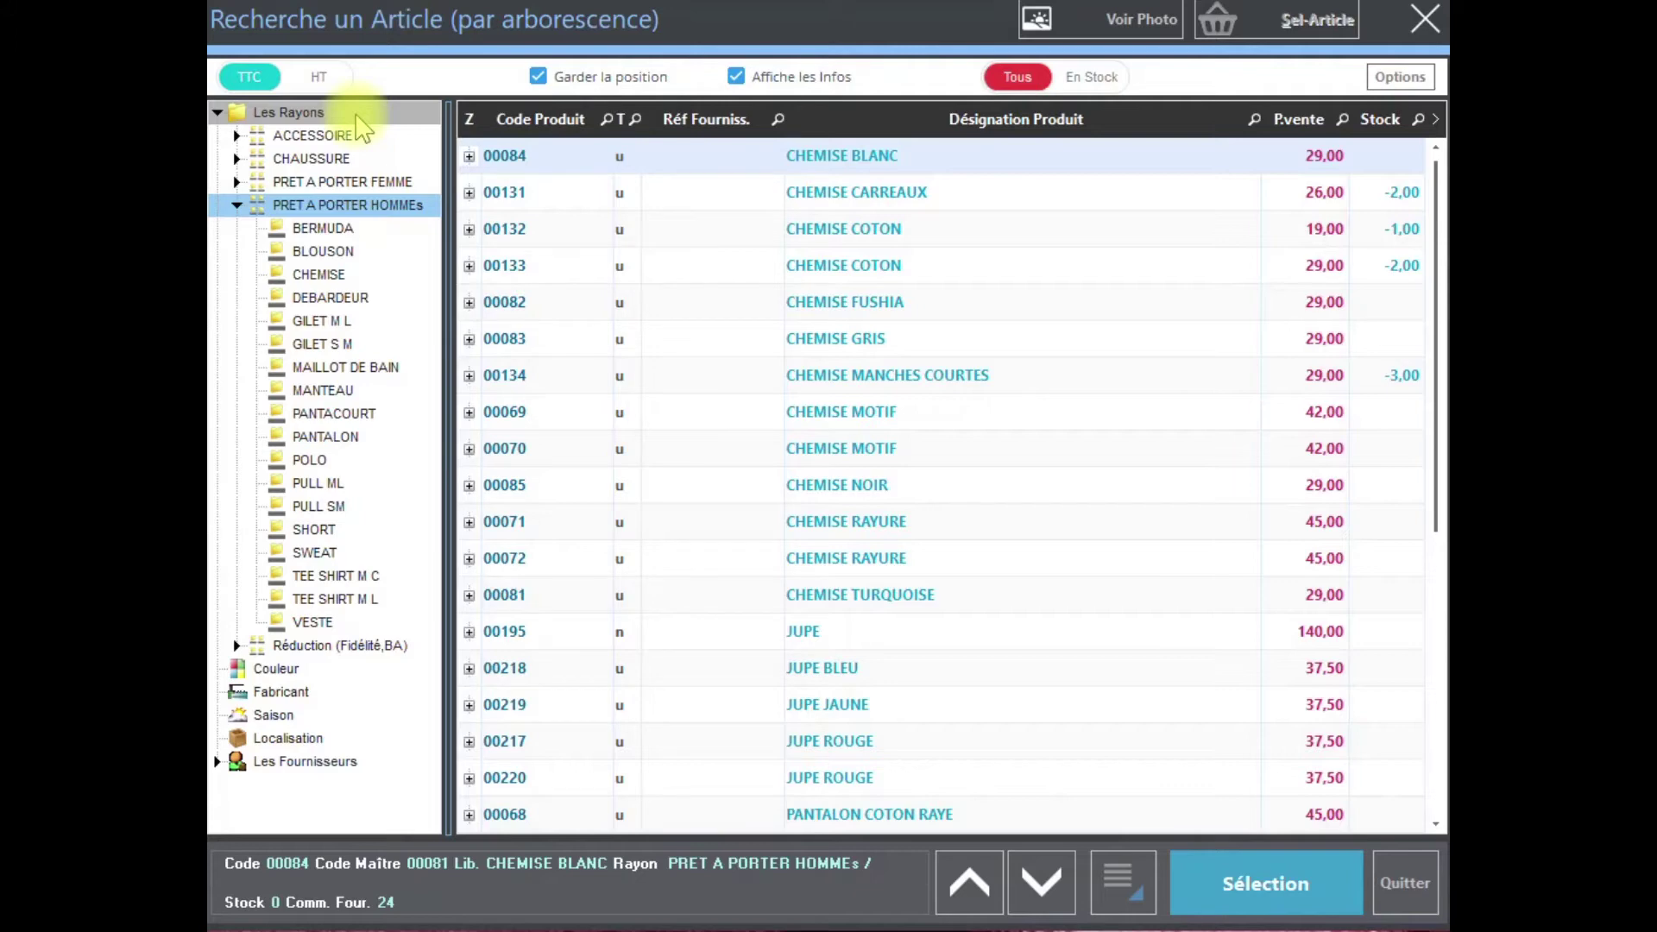
pyautogui.click(359, 181)
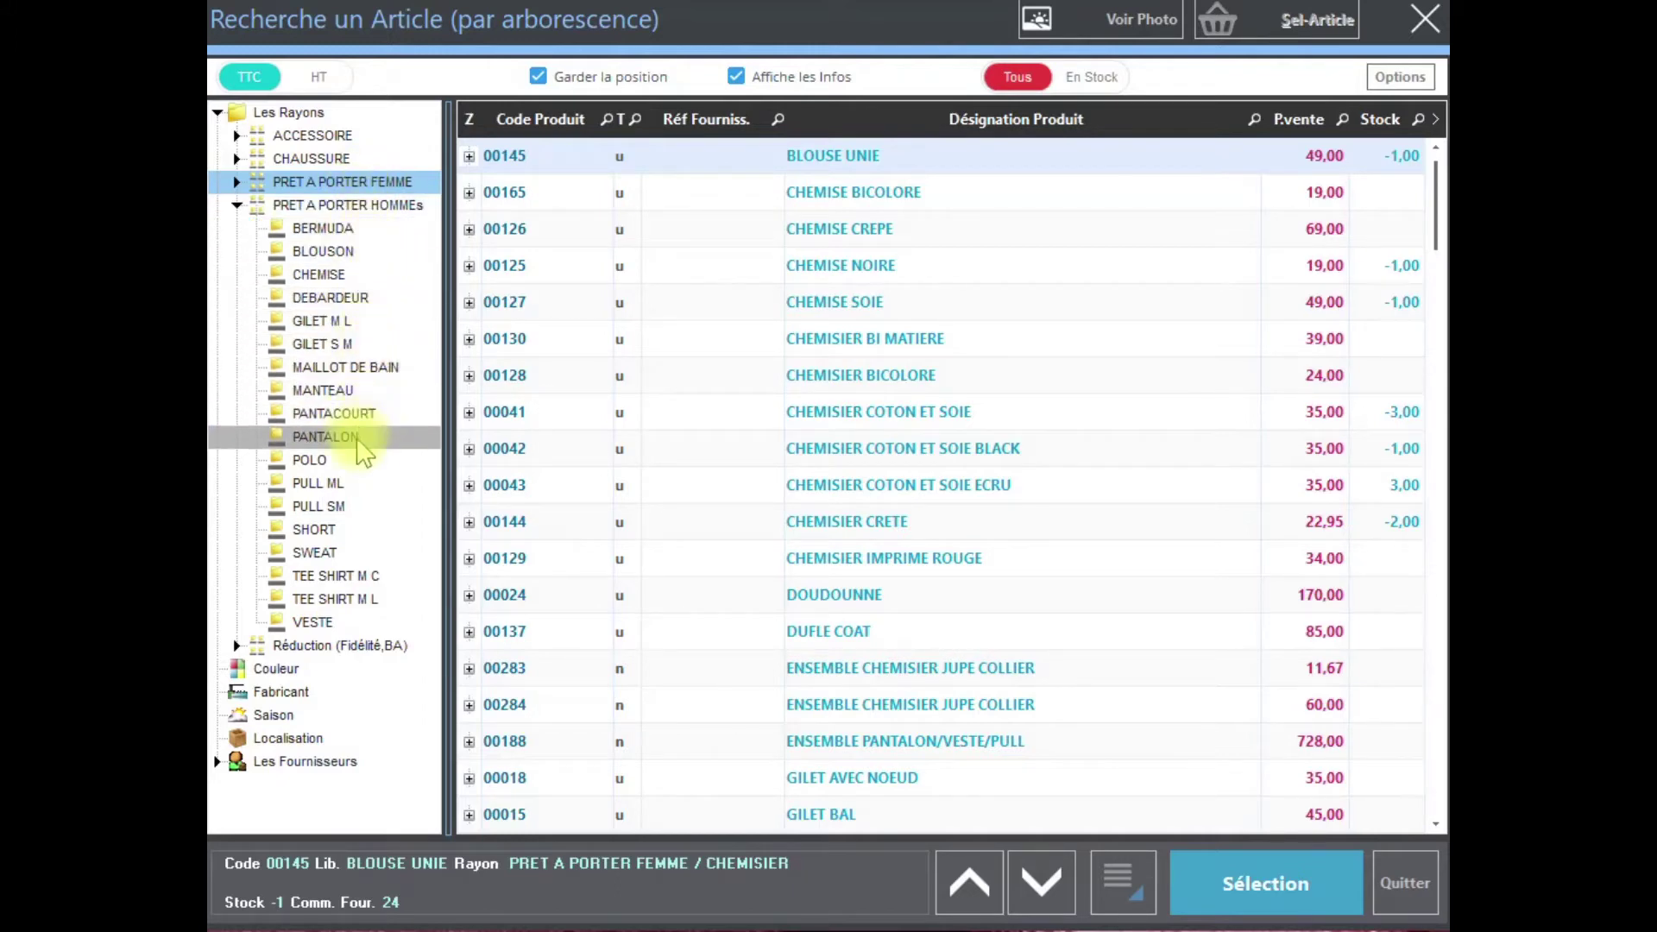
pyautogui.click(326, 483)
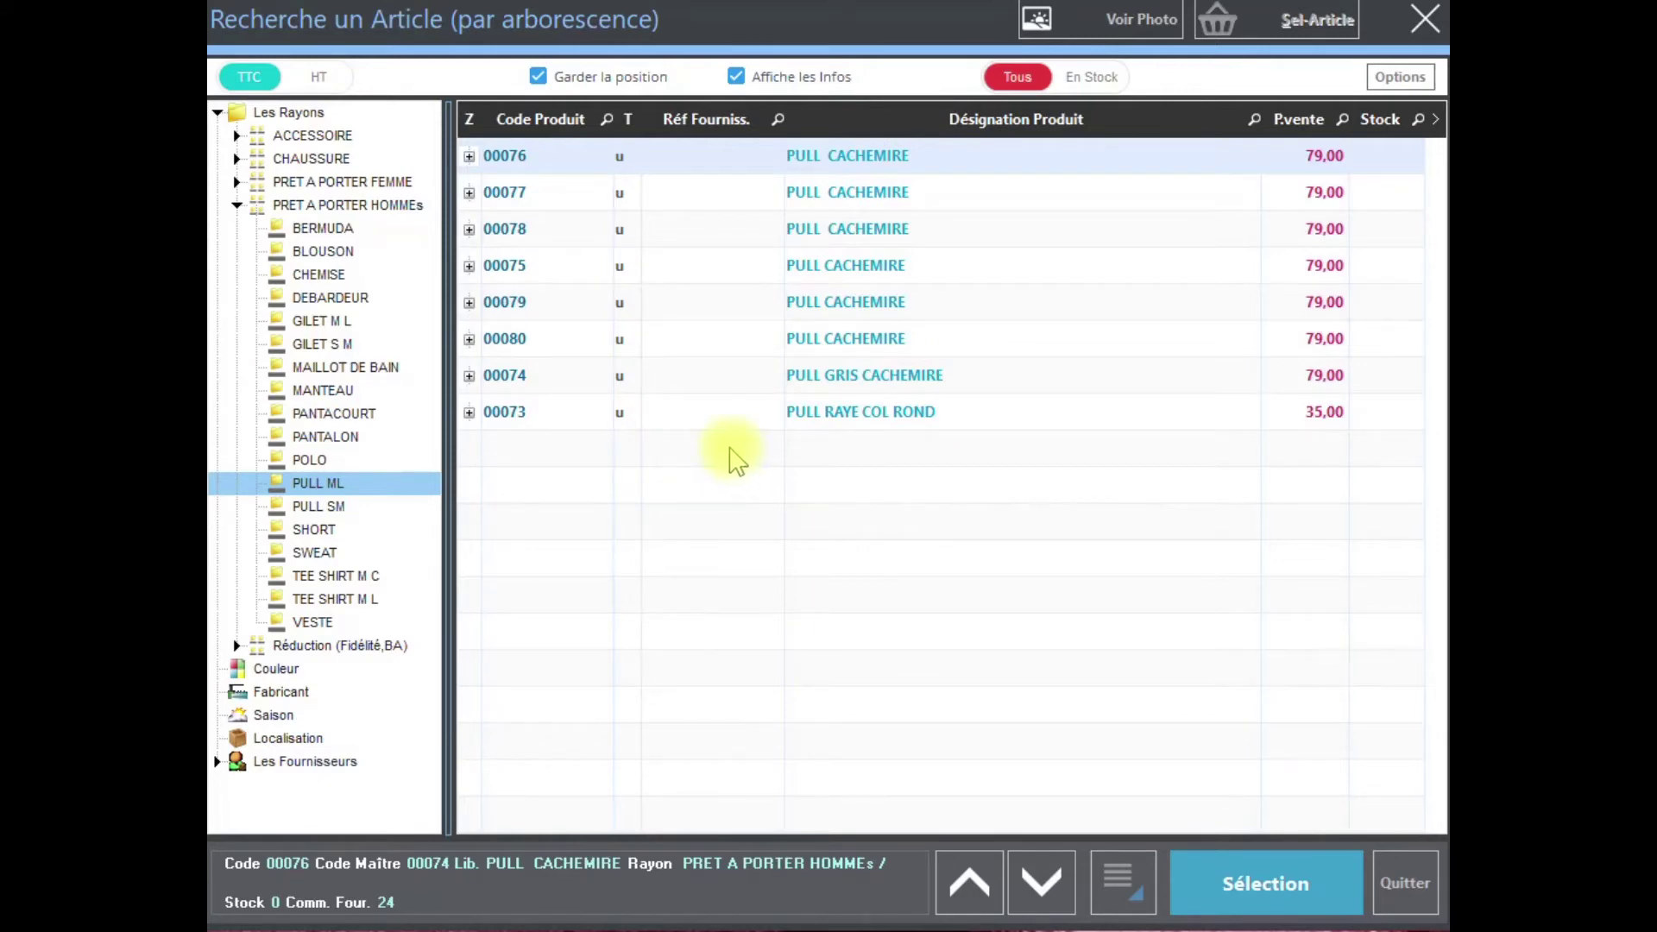
pyautogui.click(1019, 350)
pyautogui.click(1326, 878)
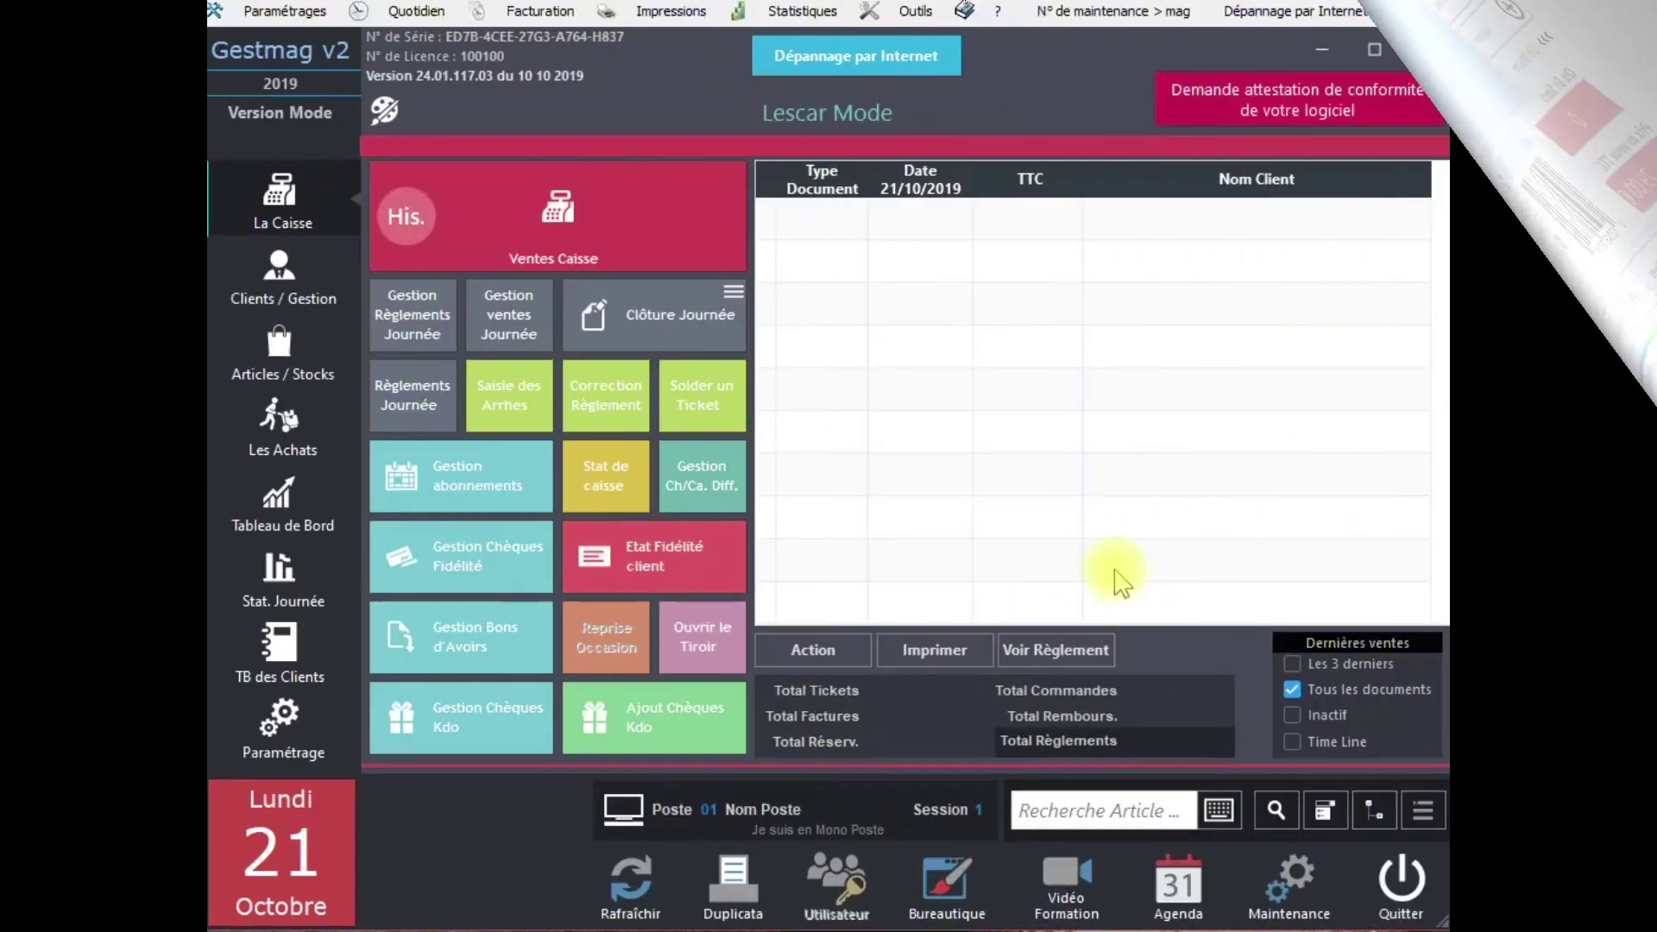
# - Open the product card search, show all products regardless of stock, and limit the product type to Unité
pyautogui.click(1420, 816)
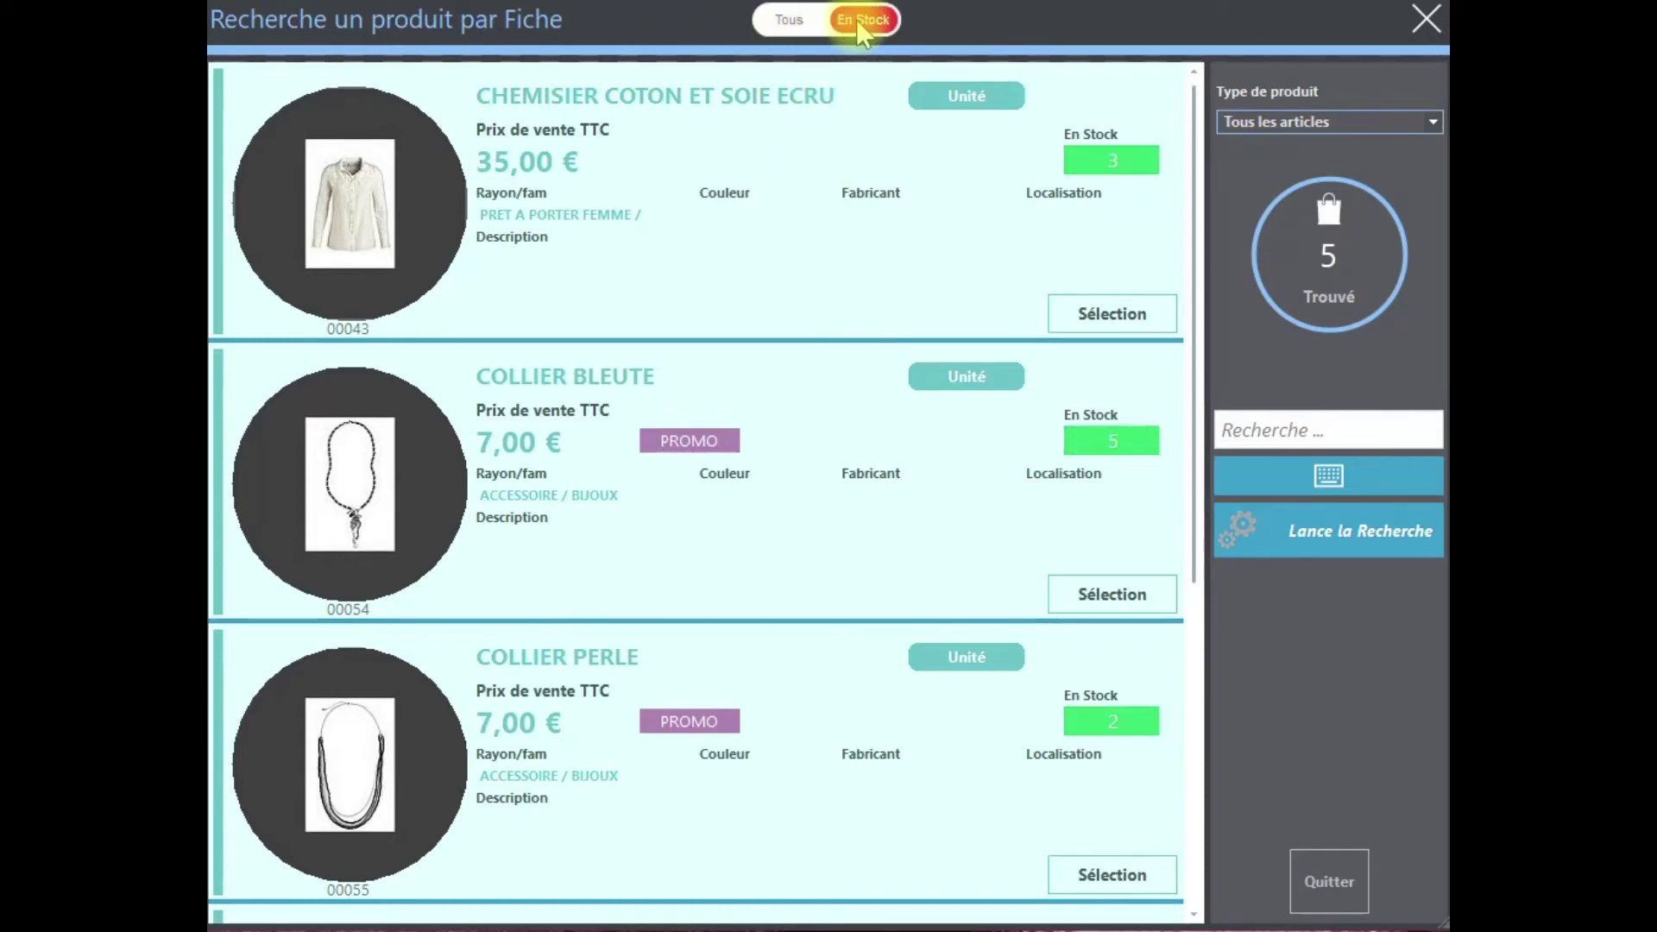
pyautogui.click(772, 19)
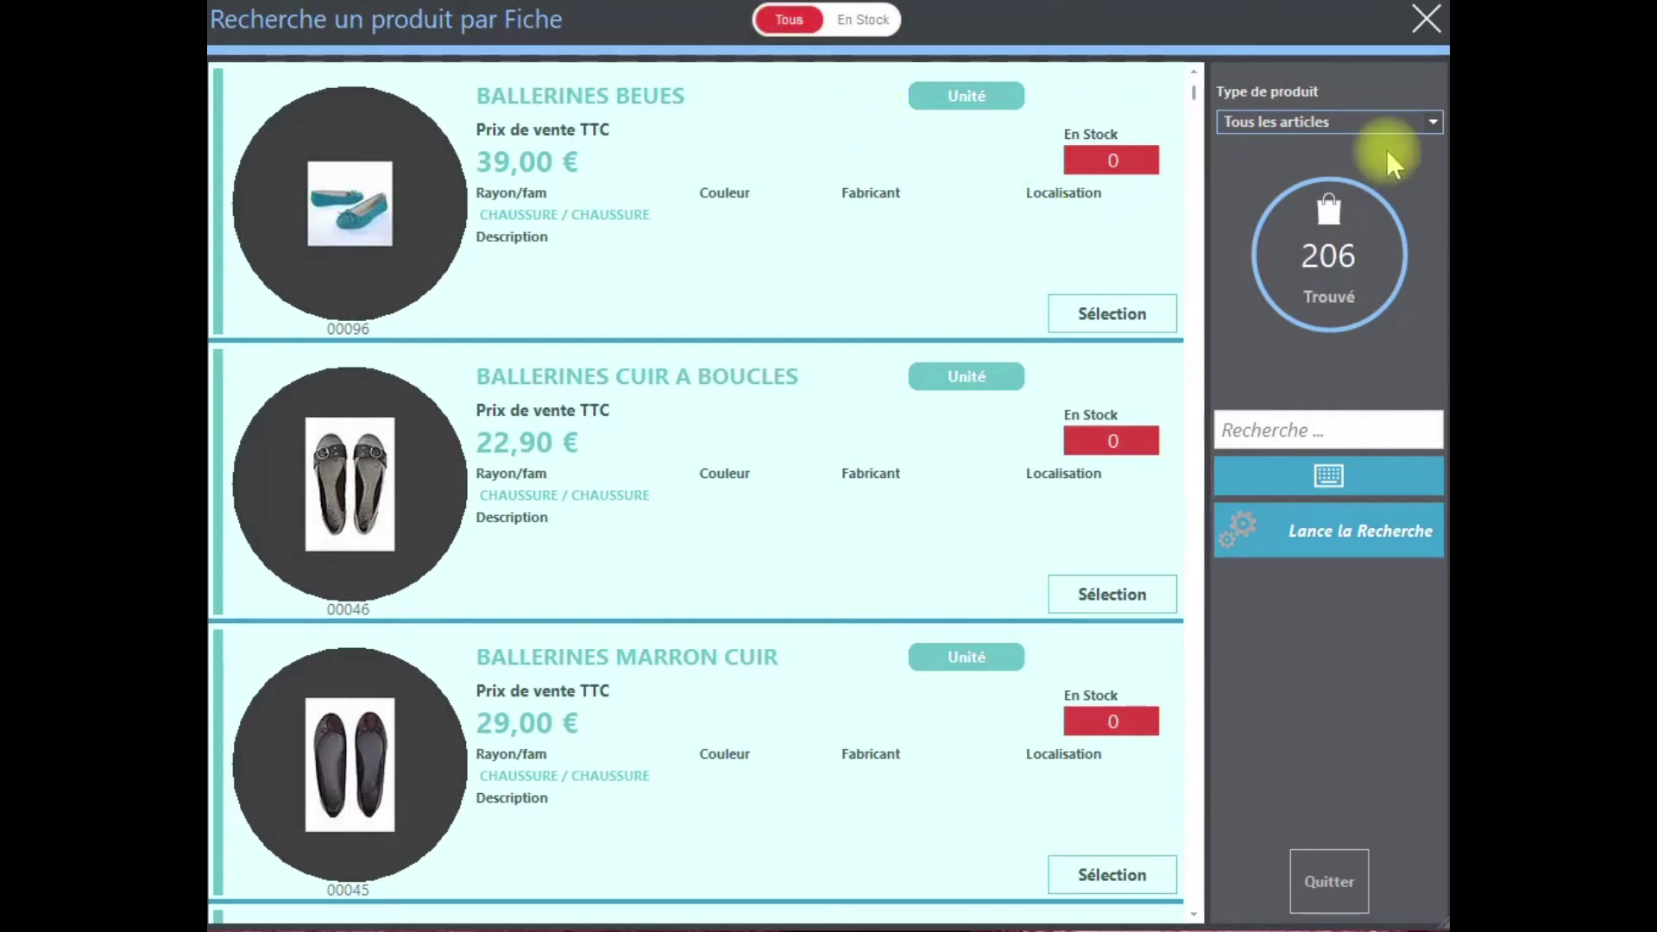
pyautogui.click(1432, 123)
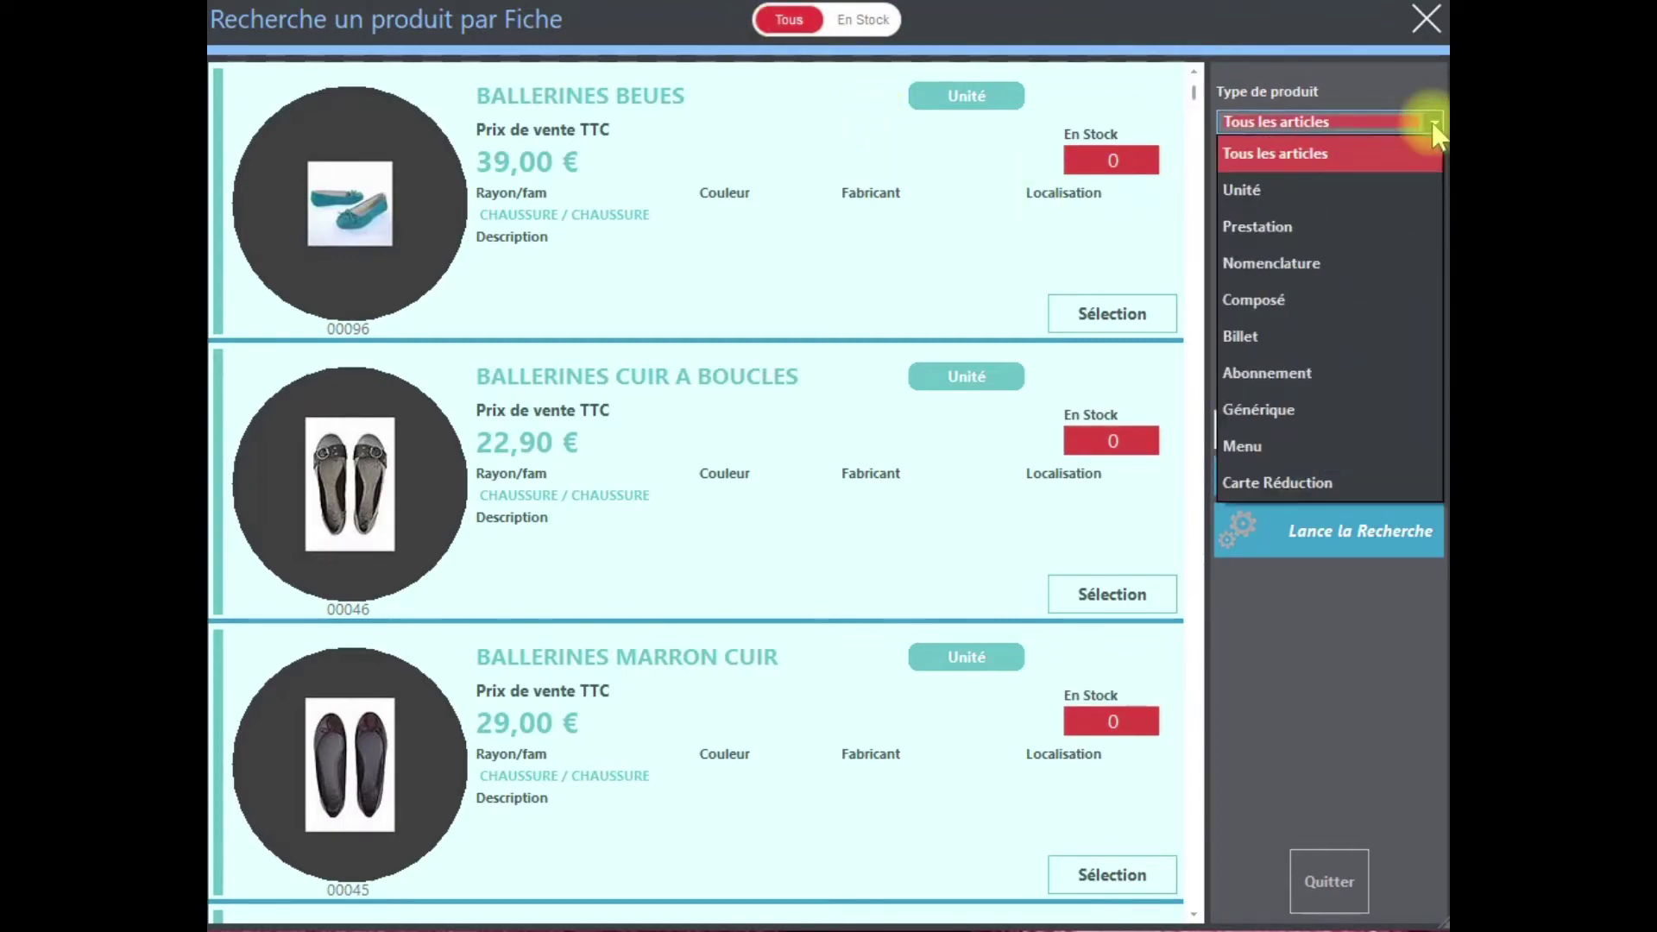
pyautogui.click(1289, 186)
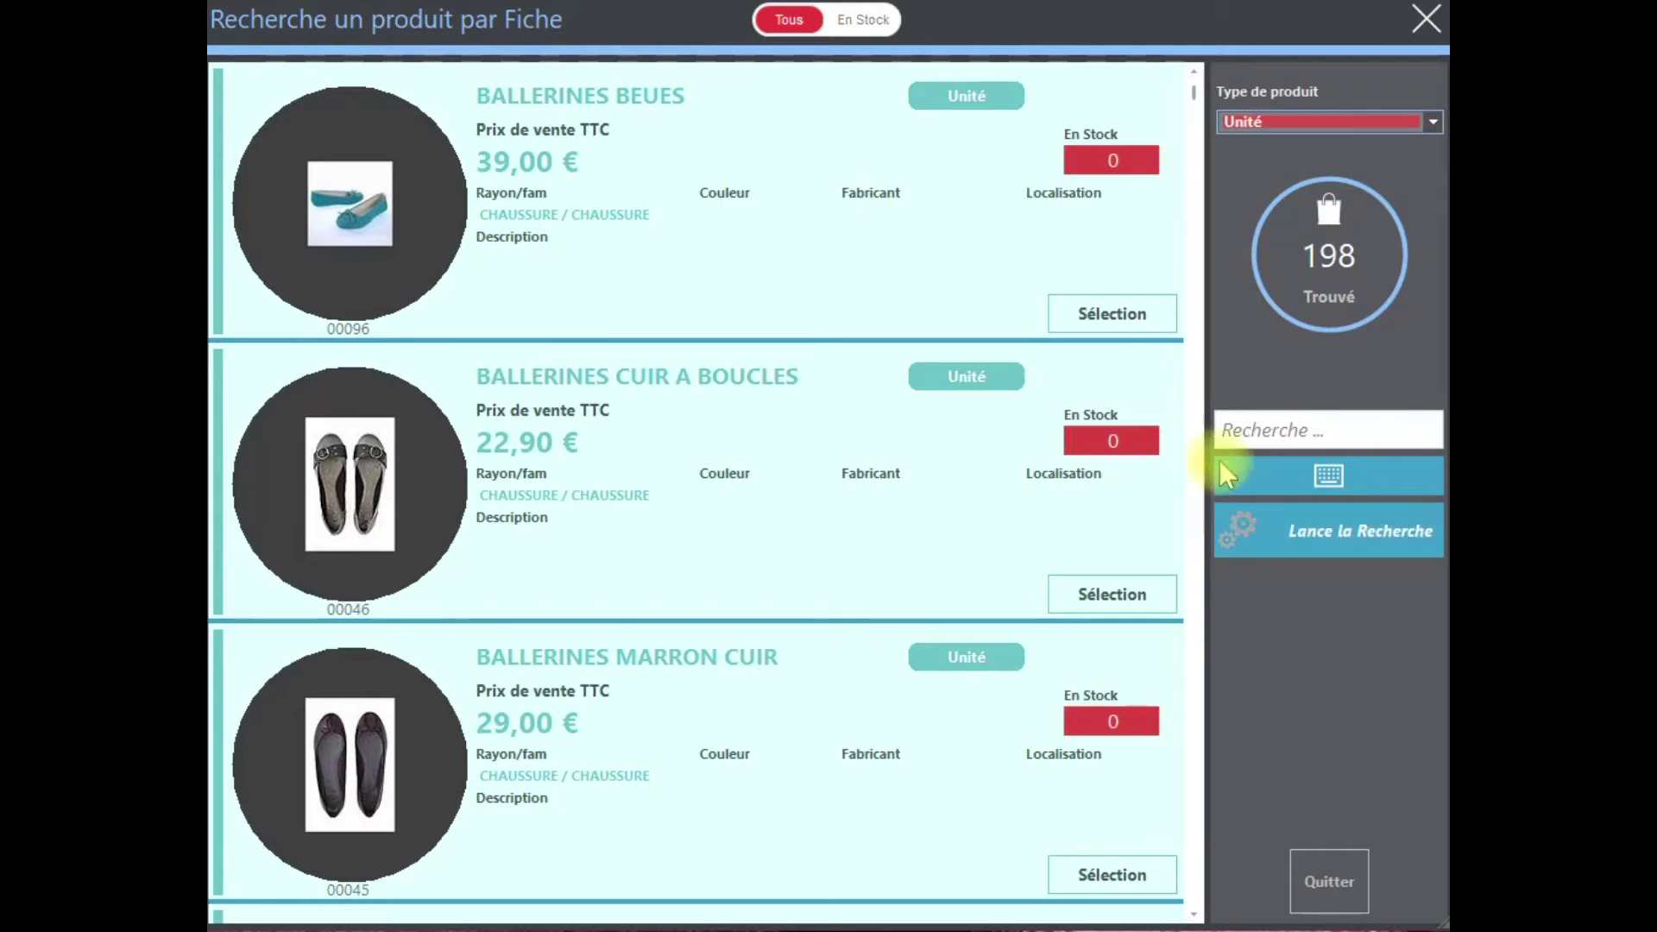
# - Search the product cards for "Jupe" and leave the card search
pyautogui.click(1235, 424)
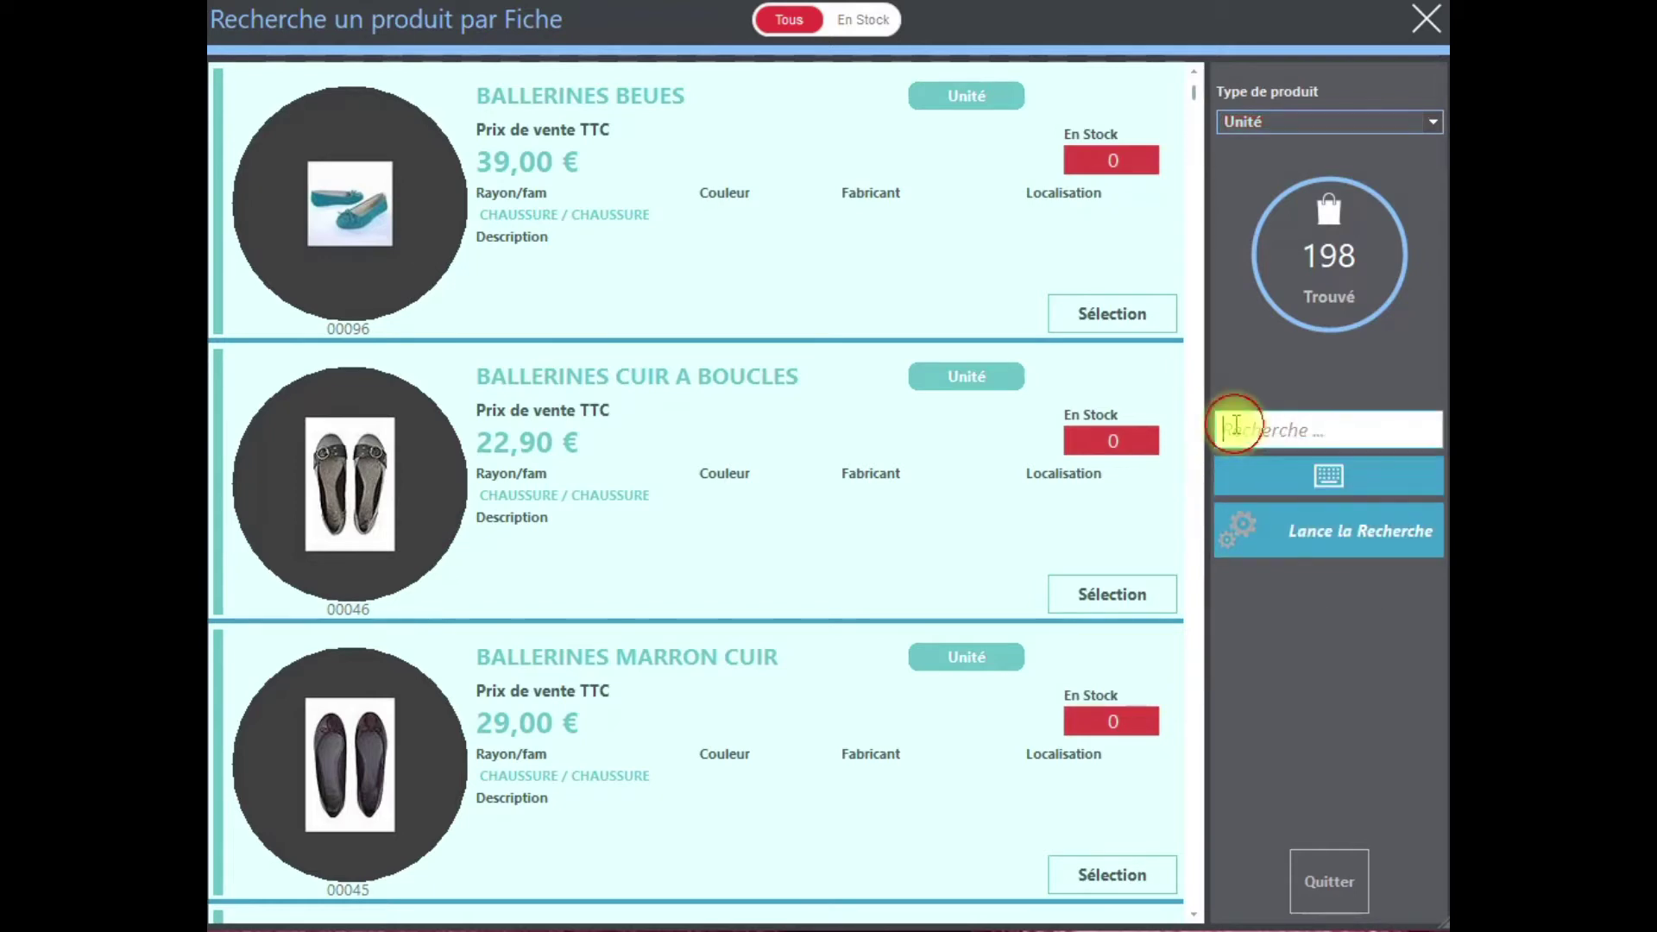
pyautogui.write('Jupe')
pyautogui.click(1286, 533)
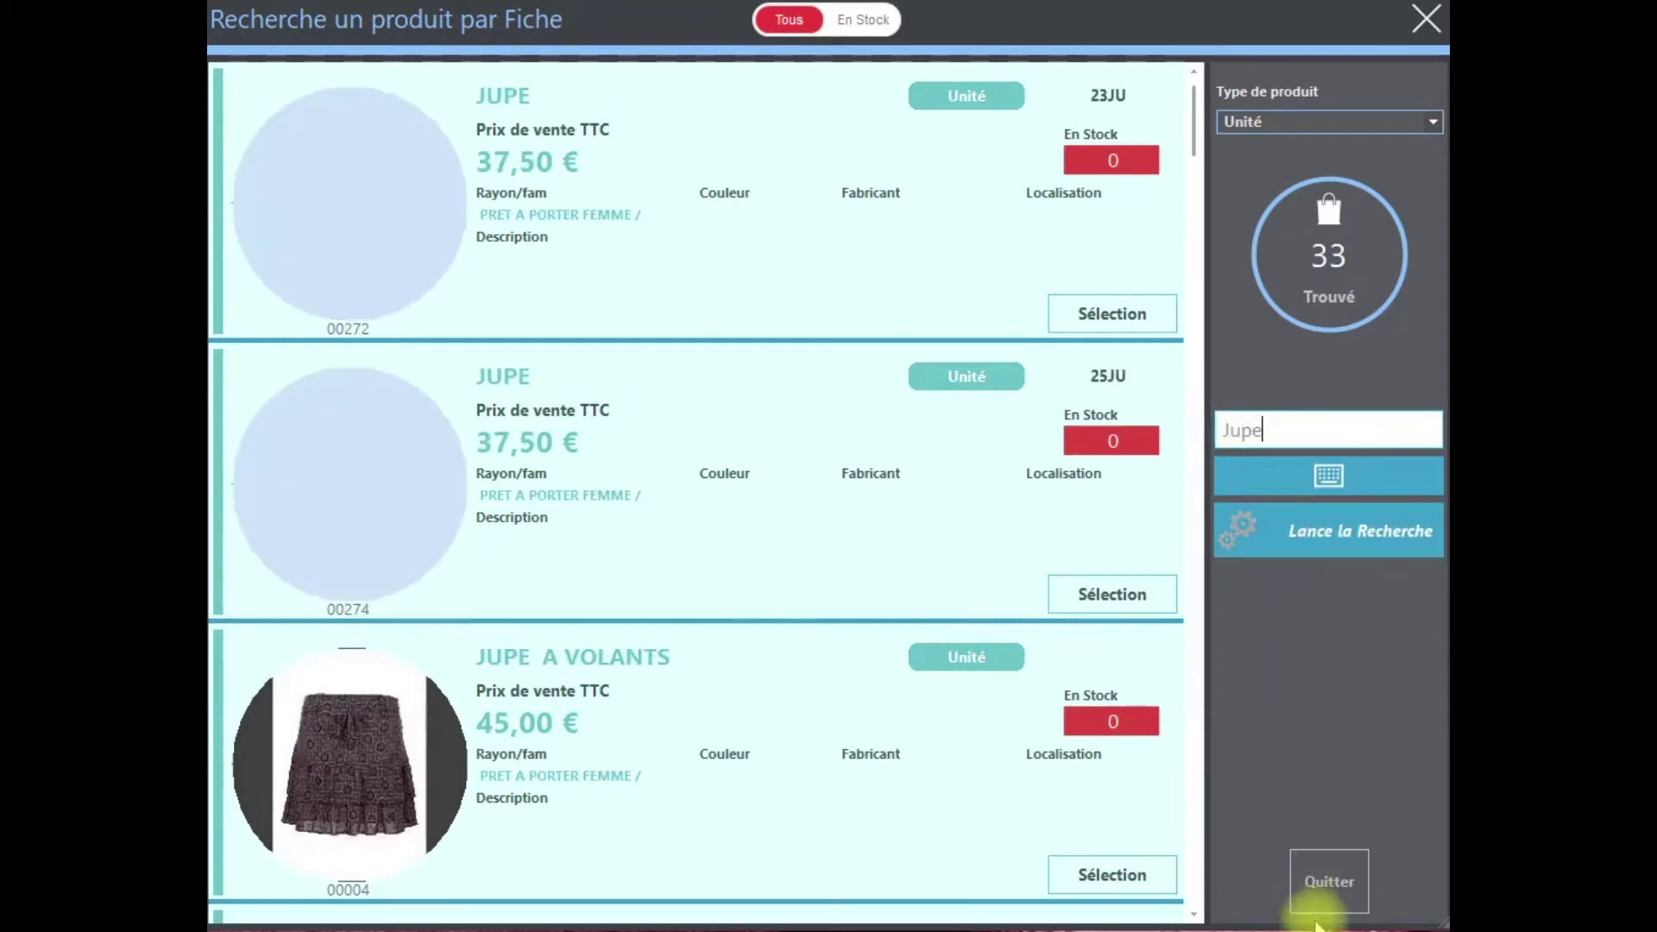
pyautogui.click(1318, 885)
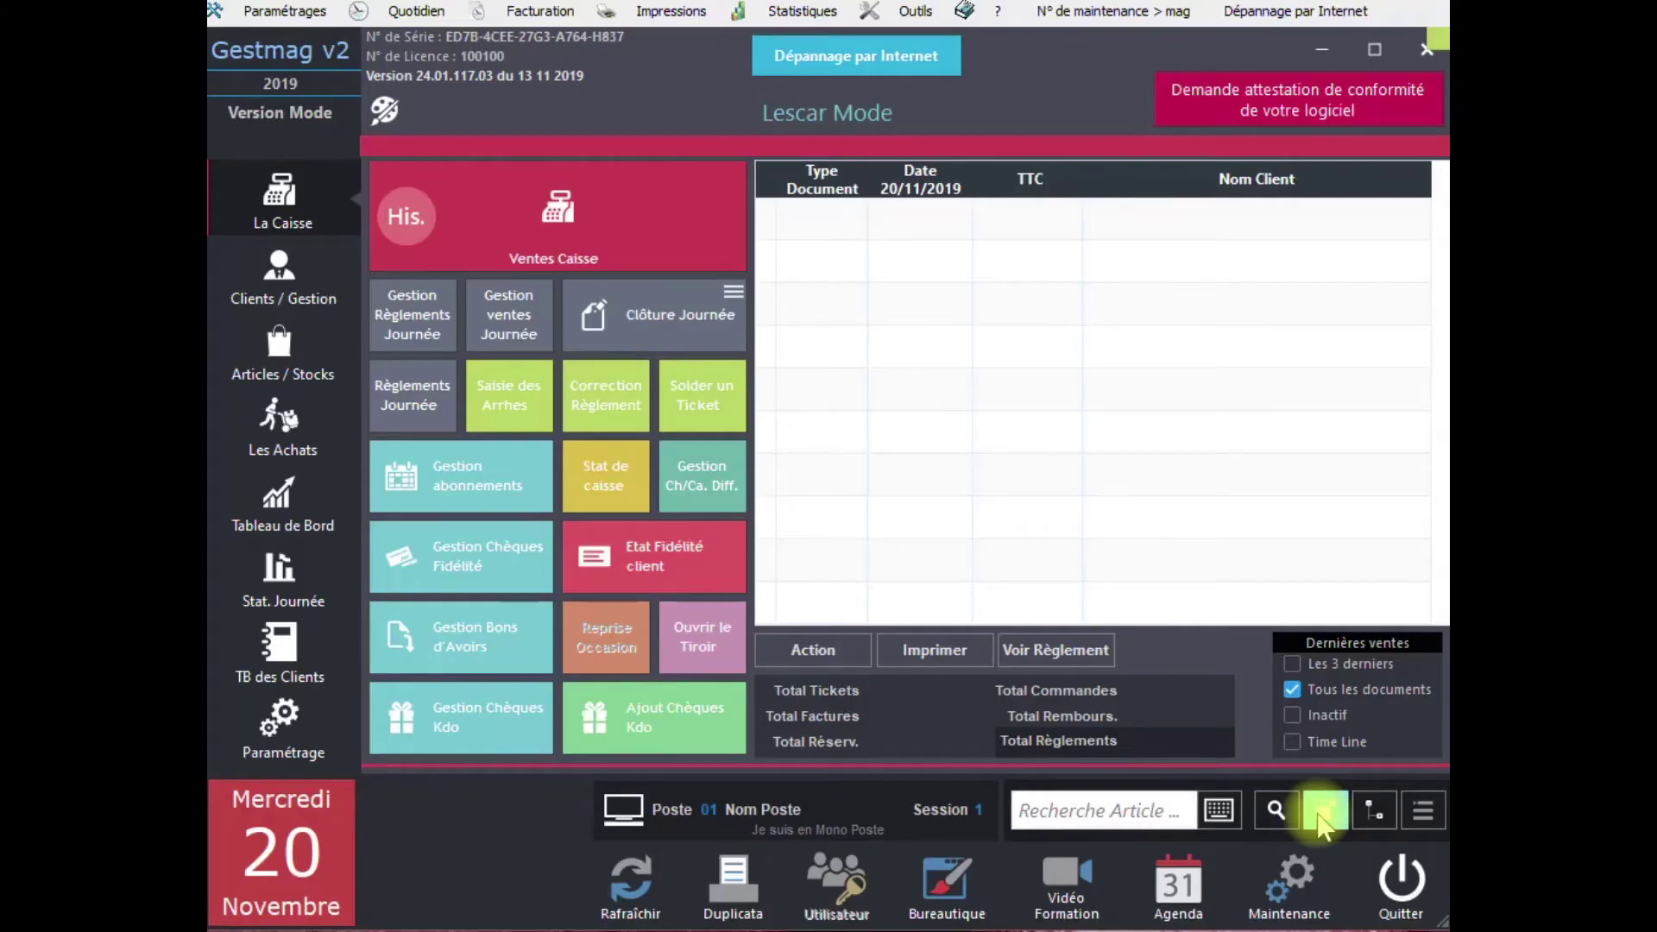
# - Open the standard-mode article search and restrict the article type to Unité
pyautogui.click(1322, 816)
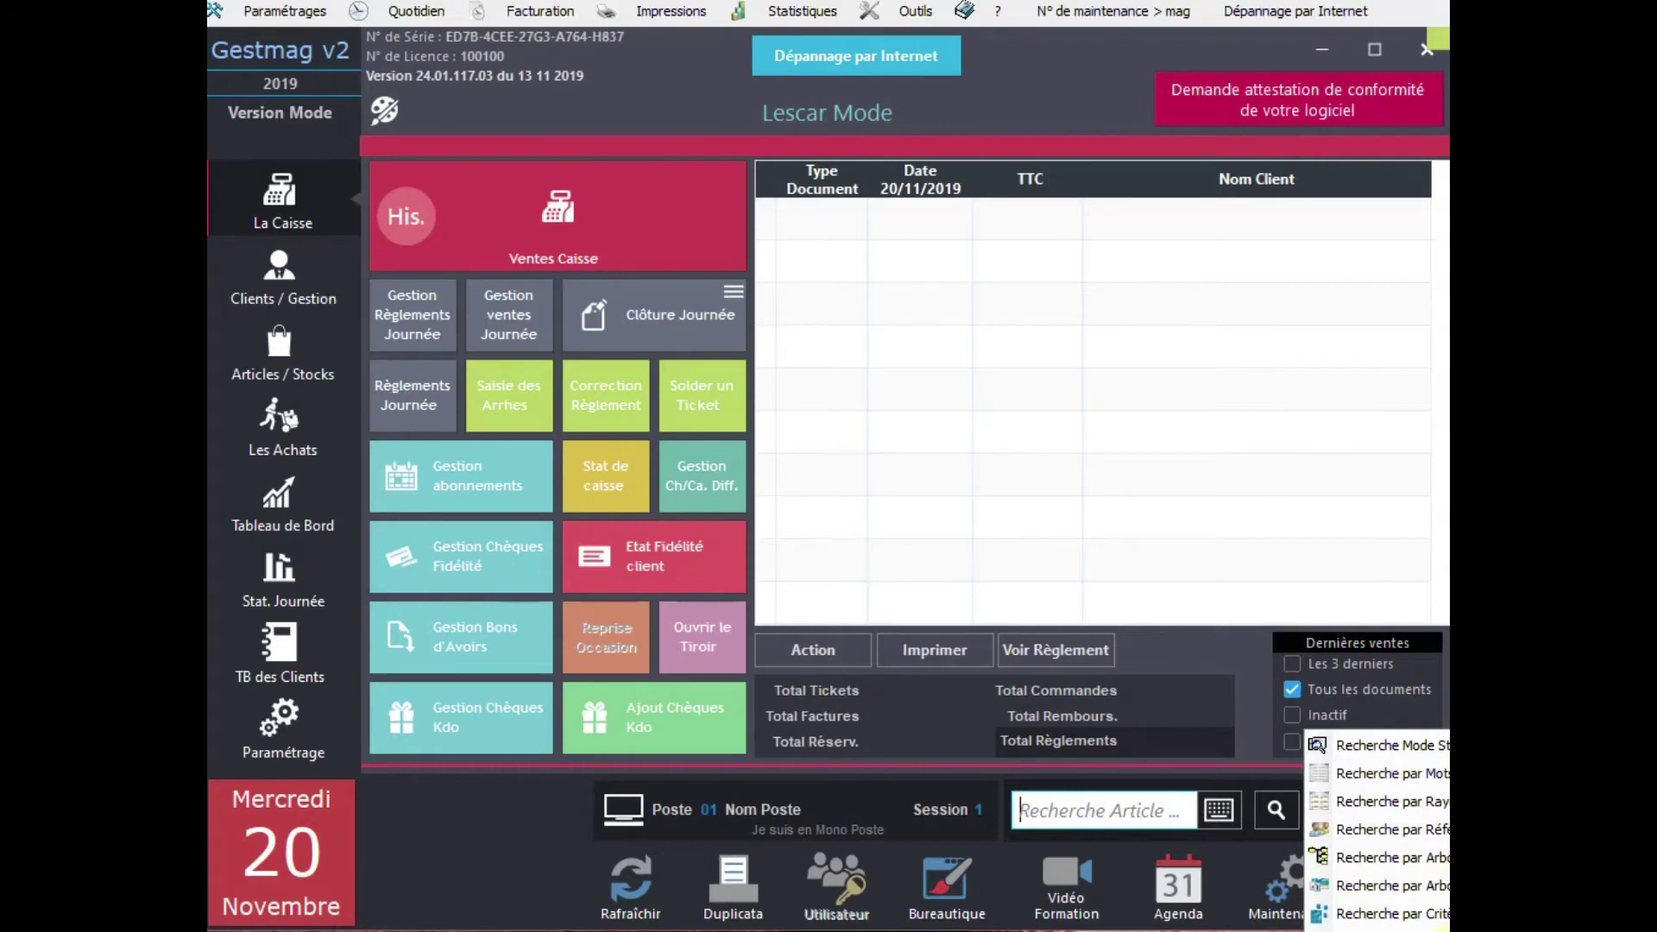
pyautogui.click(1381, 745)
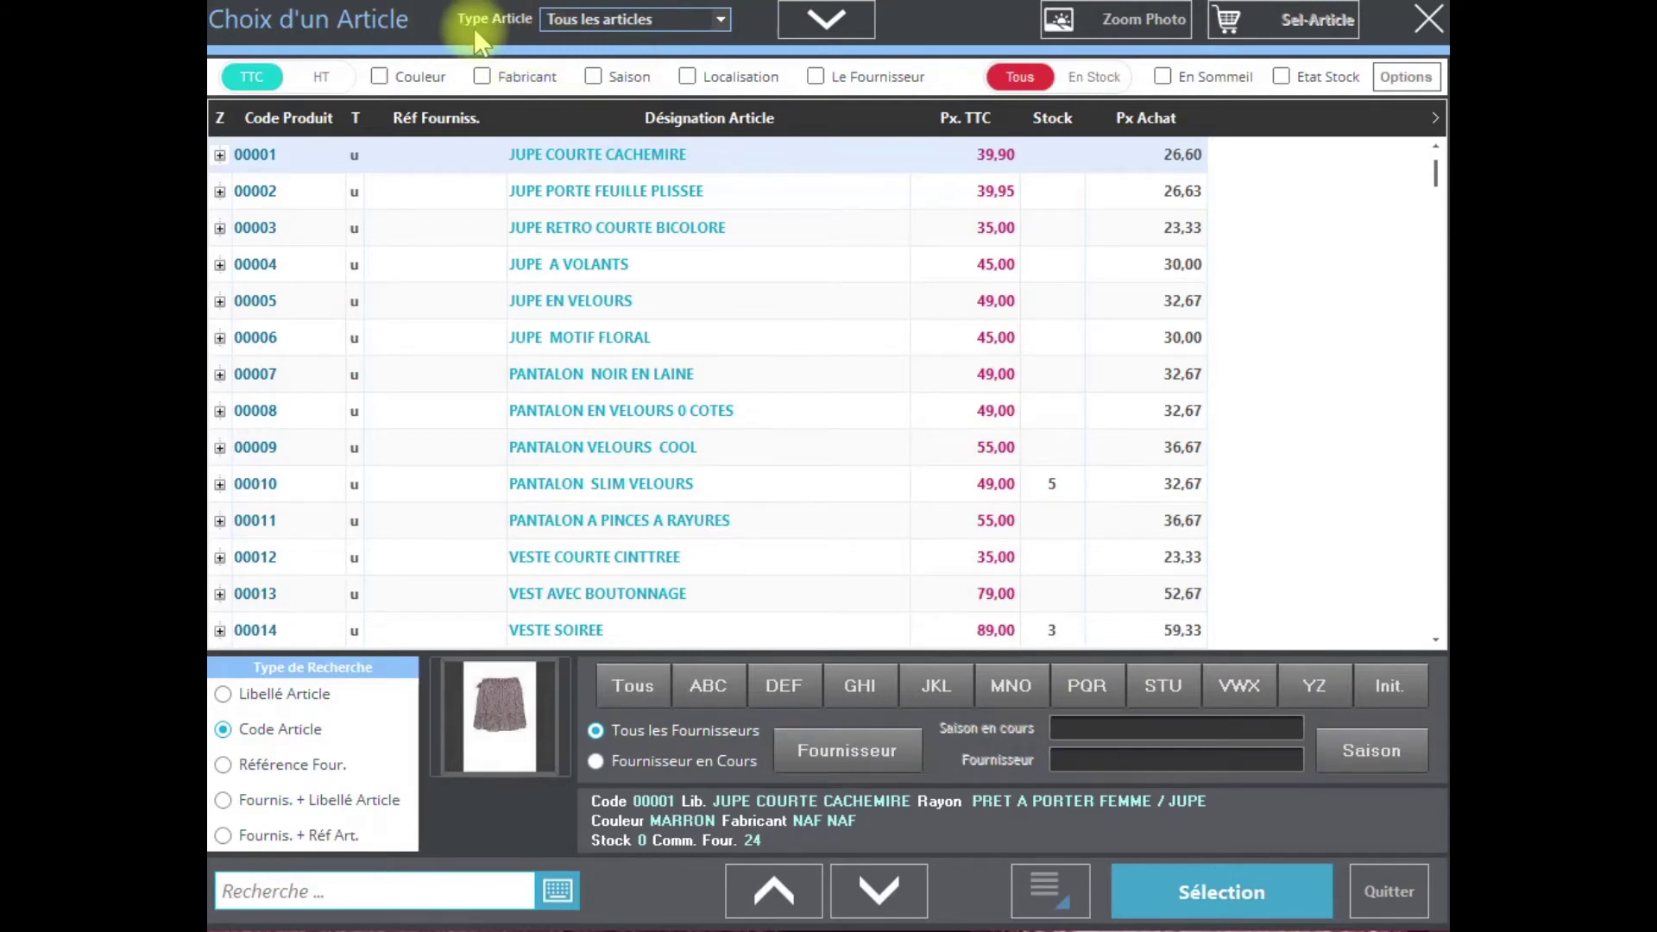
pyautogui.click(721, 18)
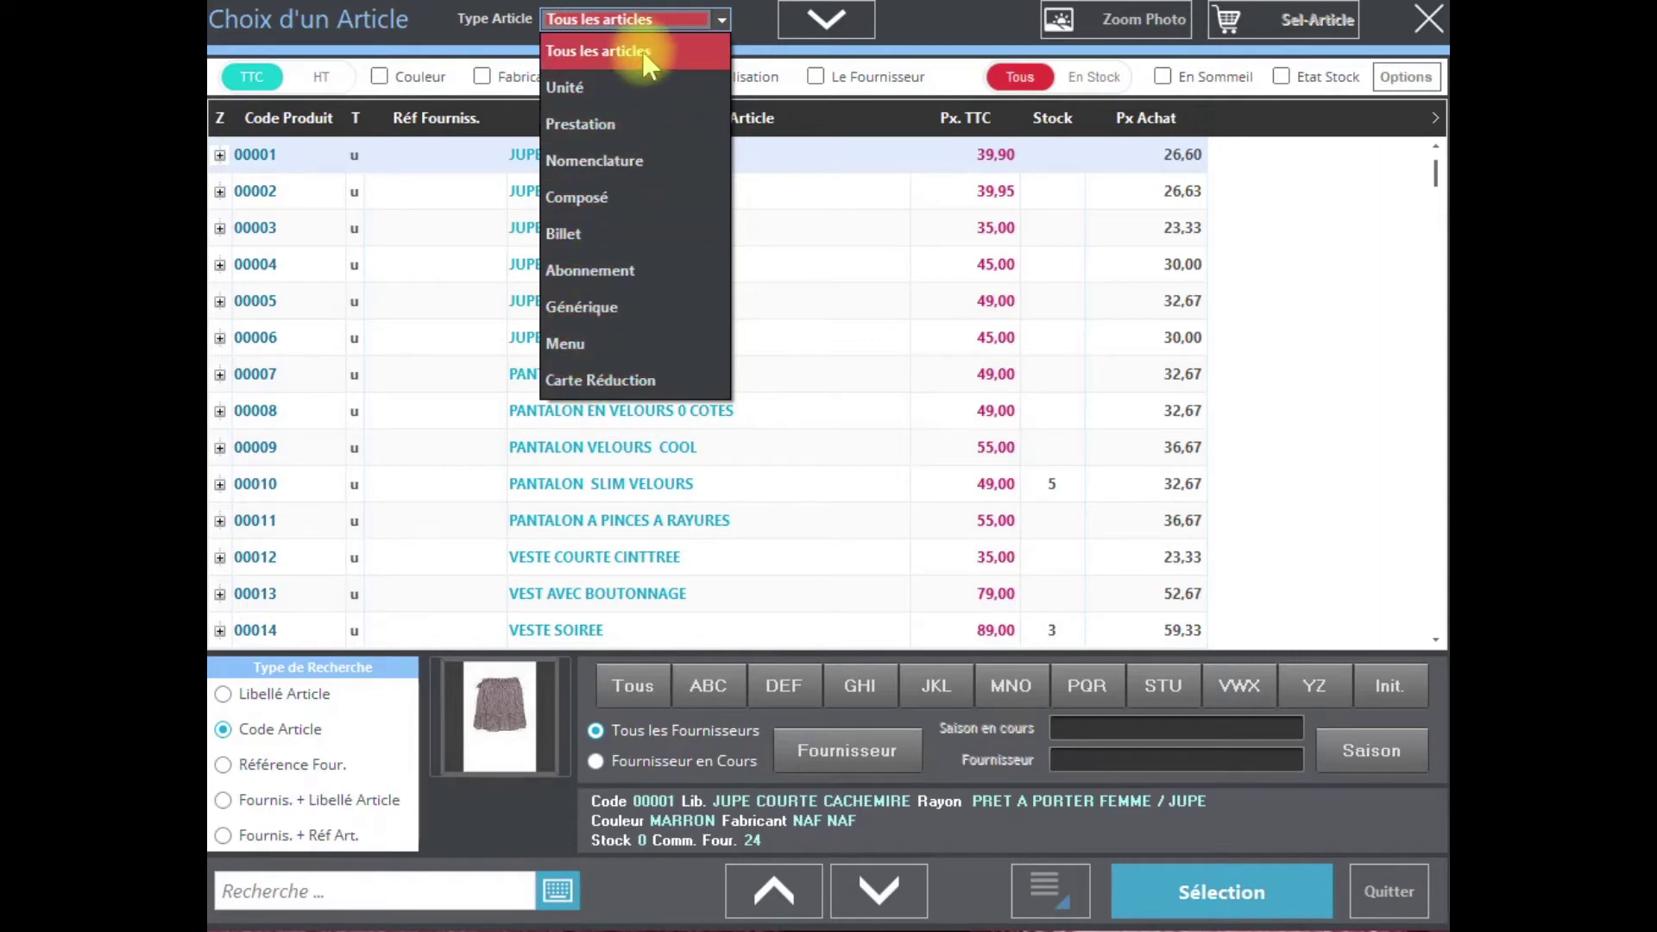
pyautogui.click(608, 86)
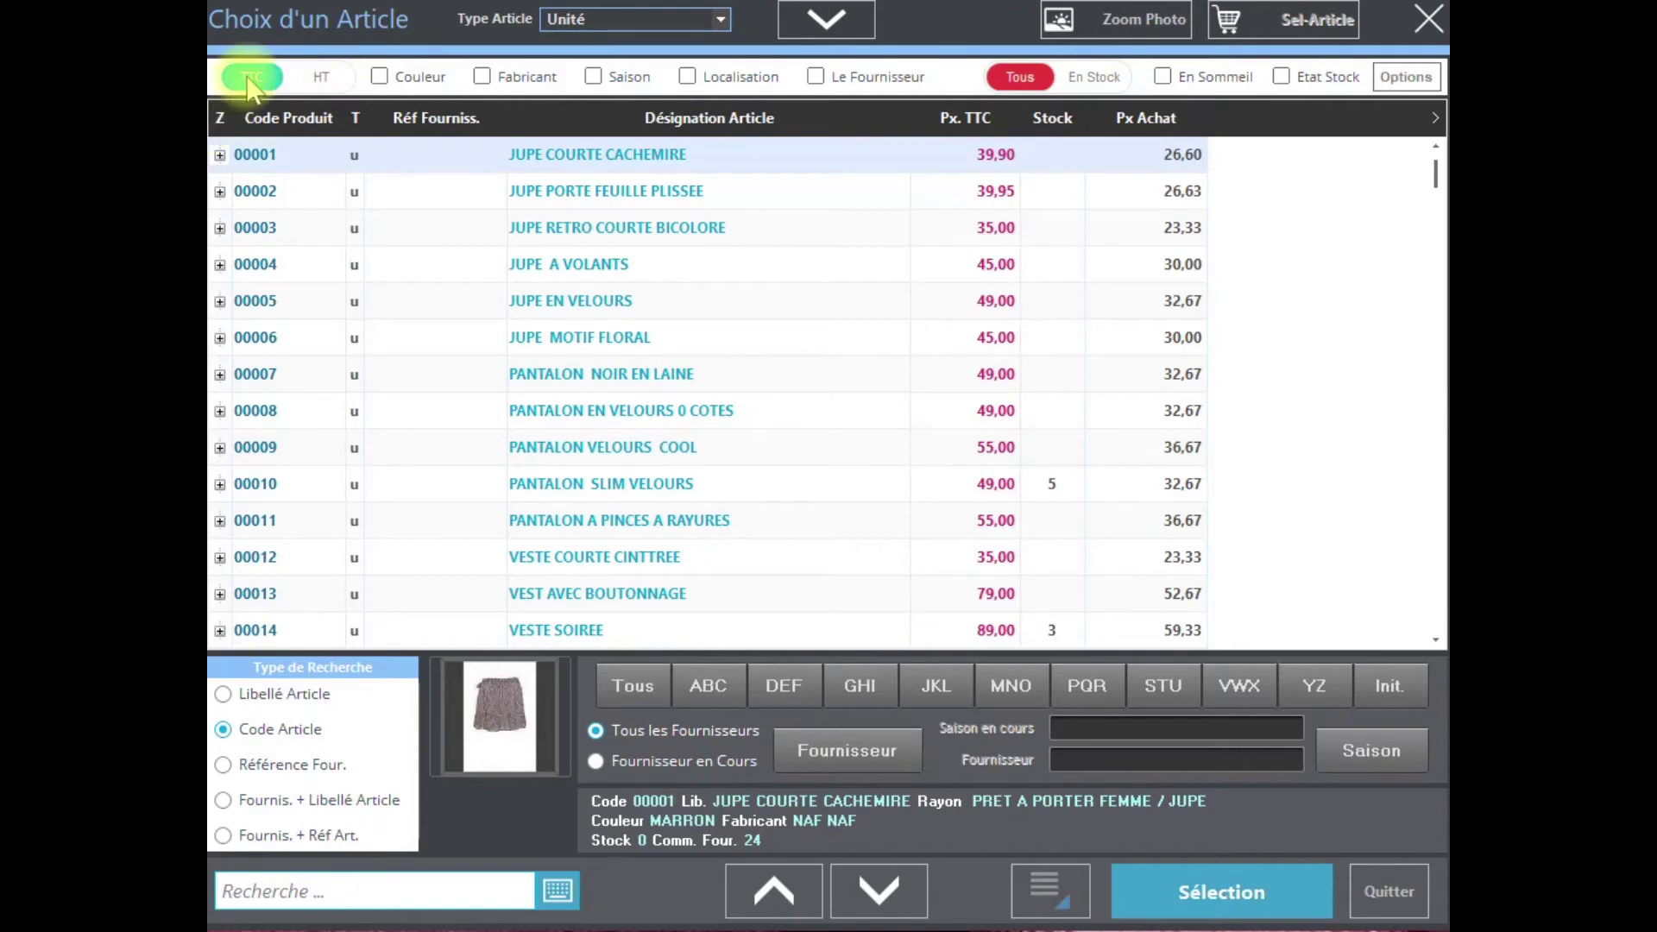
# - Show prices excluding tax (HT) and add the Fabricant and Le Fournisseur columns, trying the Saison column on and off
pyautogui.click(321, 79)
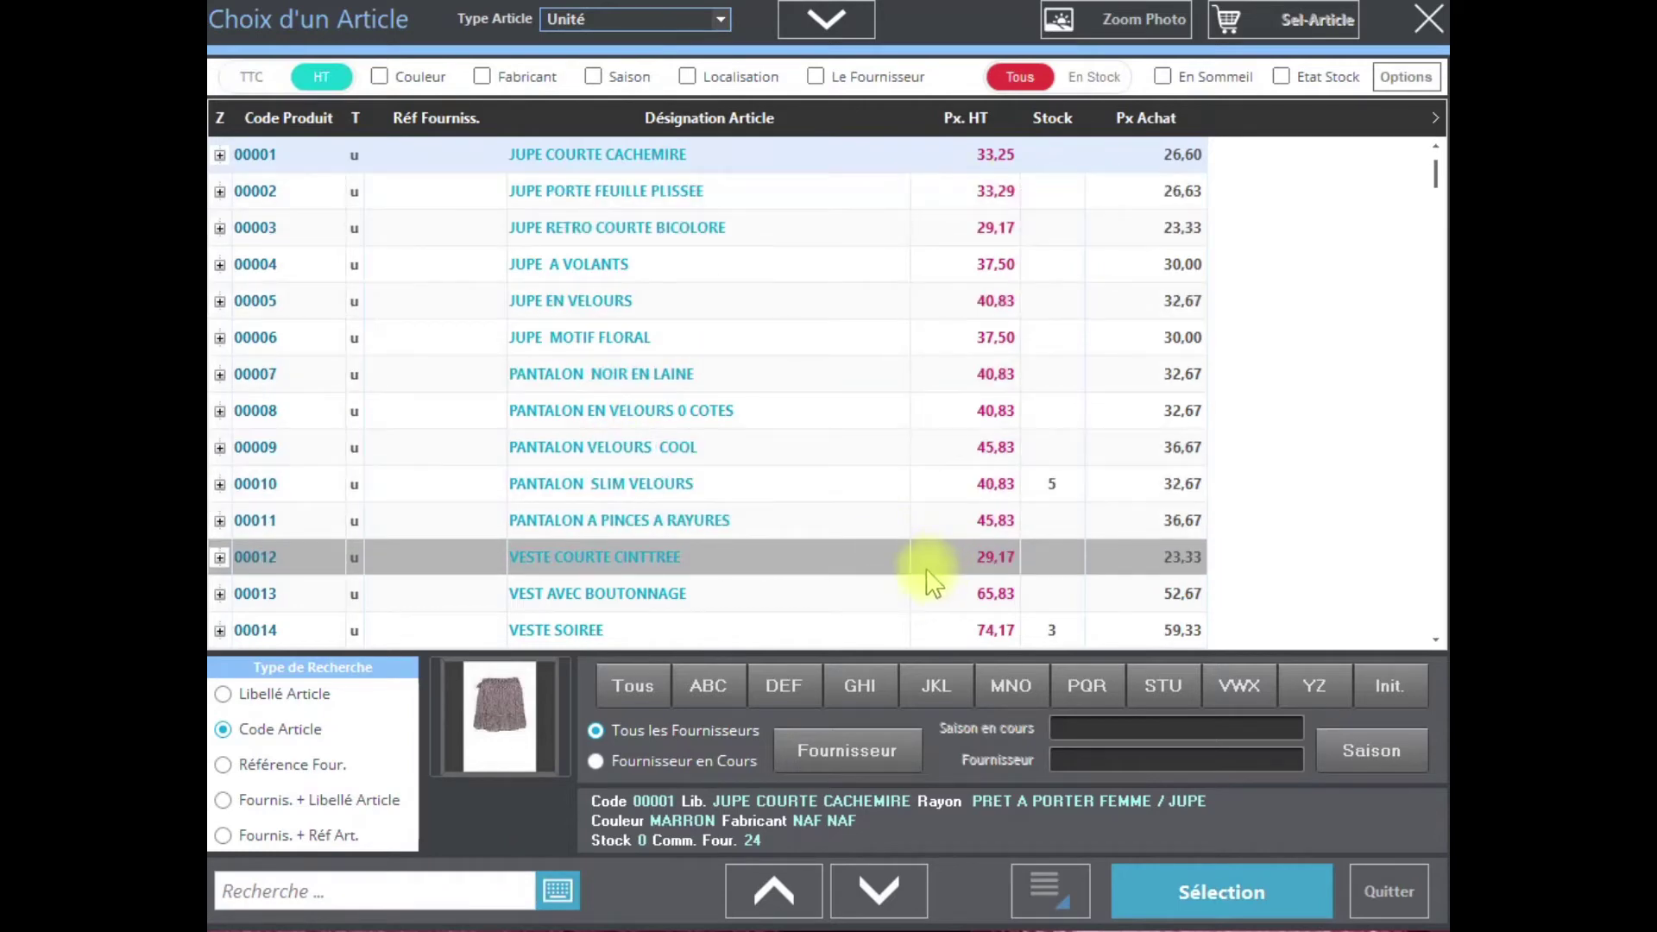
pyautogui.click(483, 77)
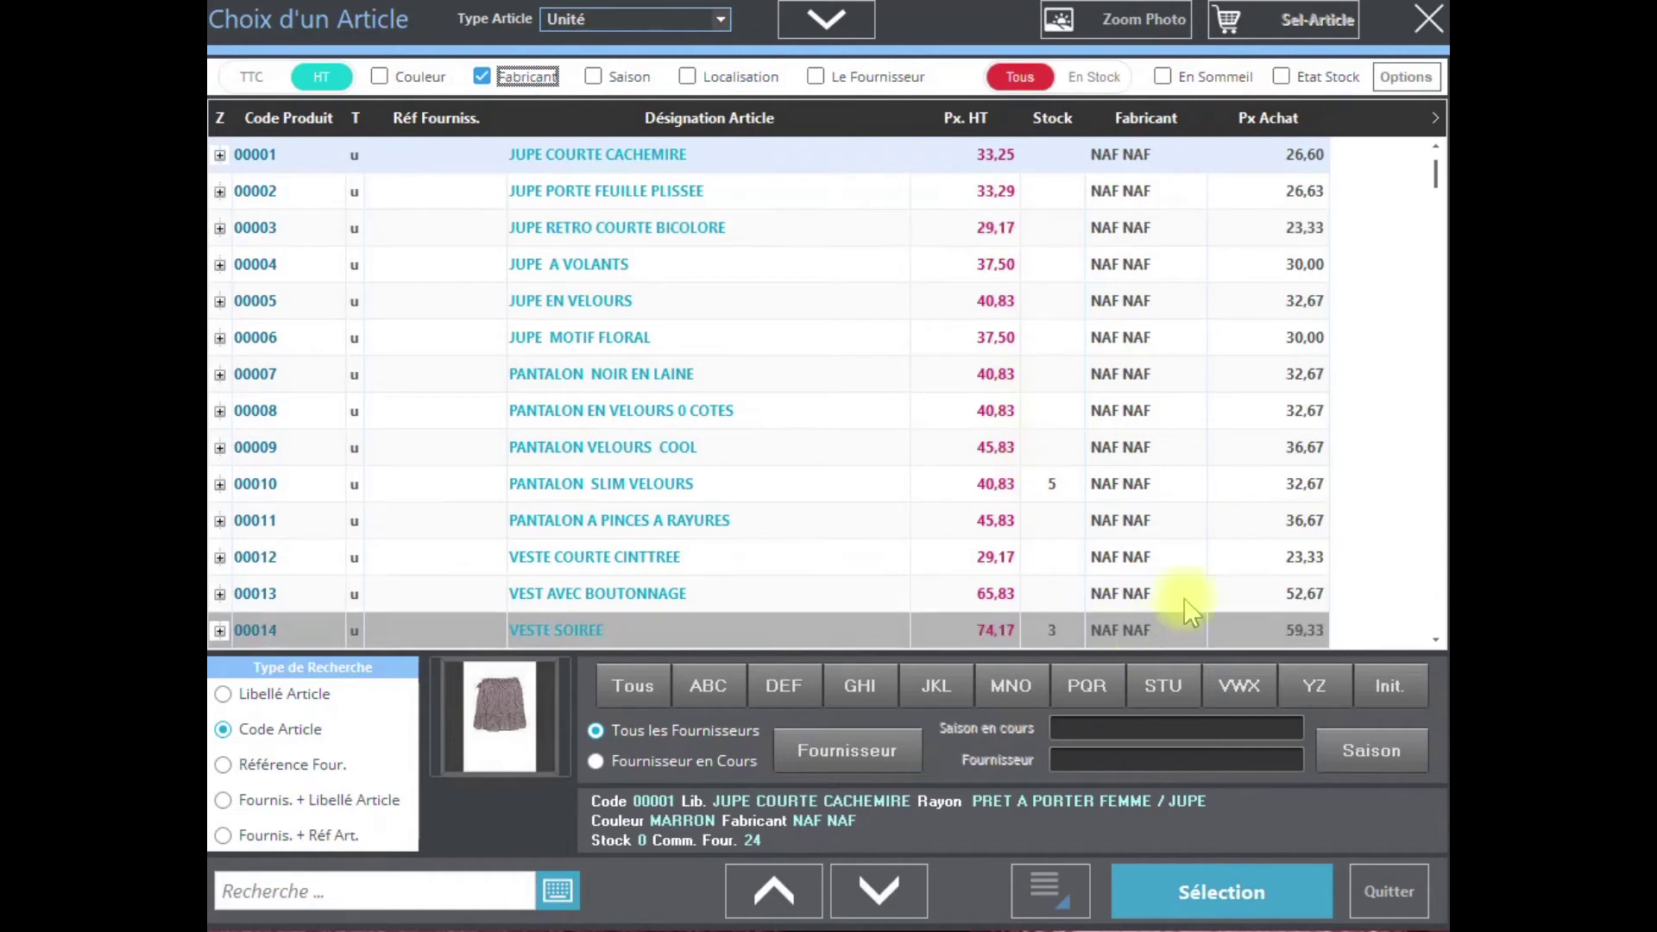
pyautogui.click(596, 79)
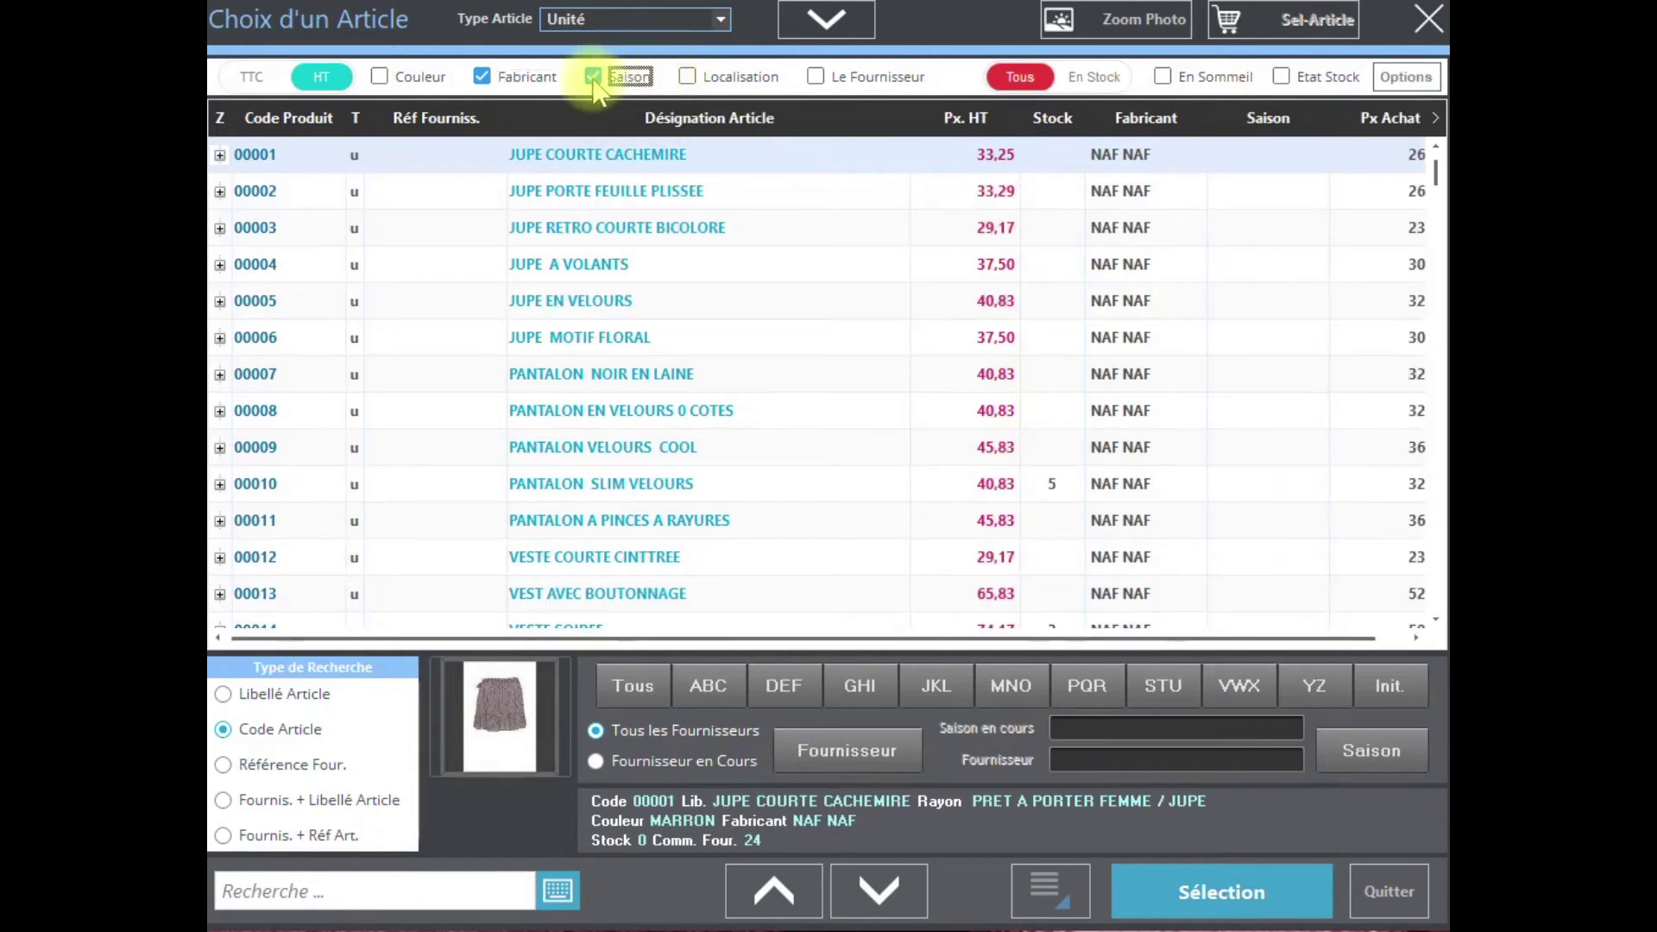
pyautogui.click(593, 77)
pyautogui.click(816, 78)
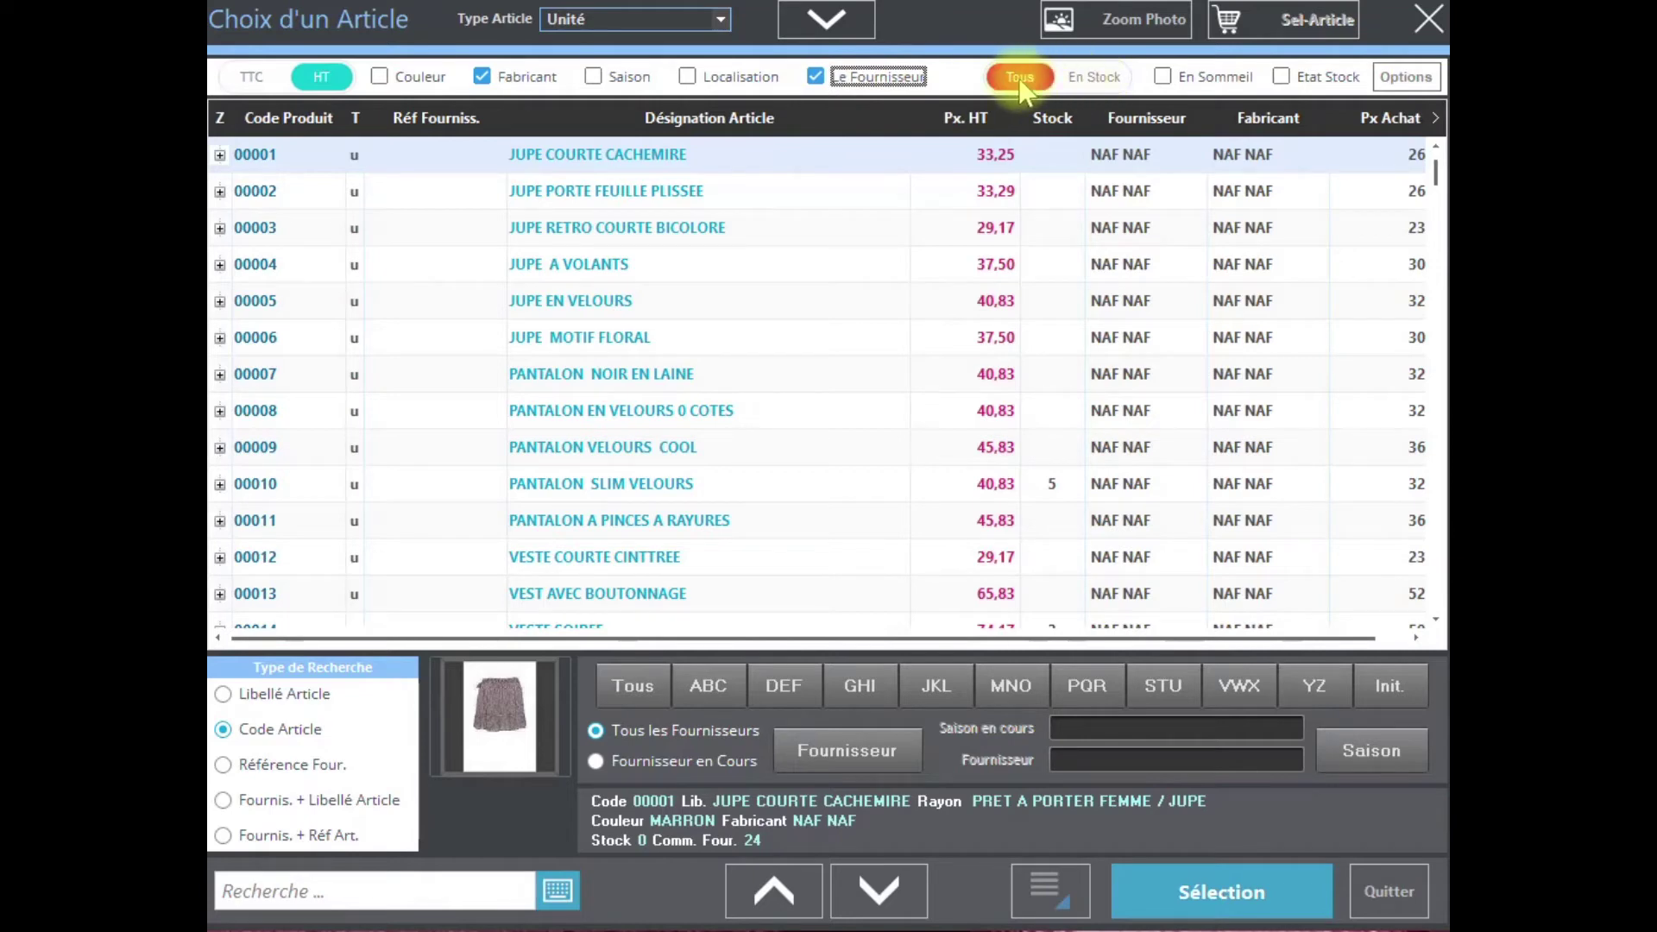
# - Preview the in-stock, dormant-article and stock-status displays one by one, restoring the full list after each
pyautogui.click(1080, 82)
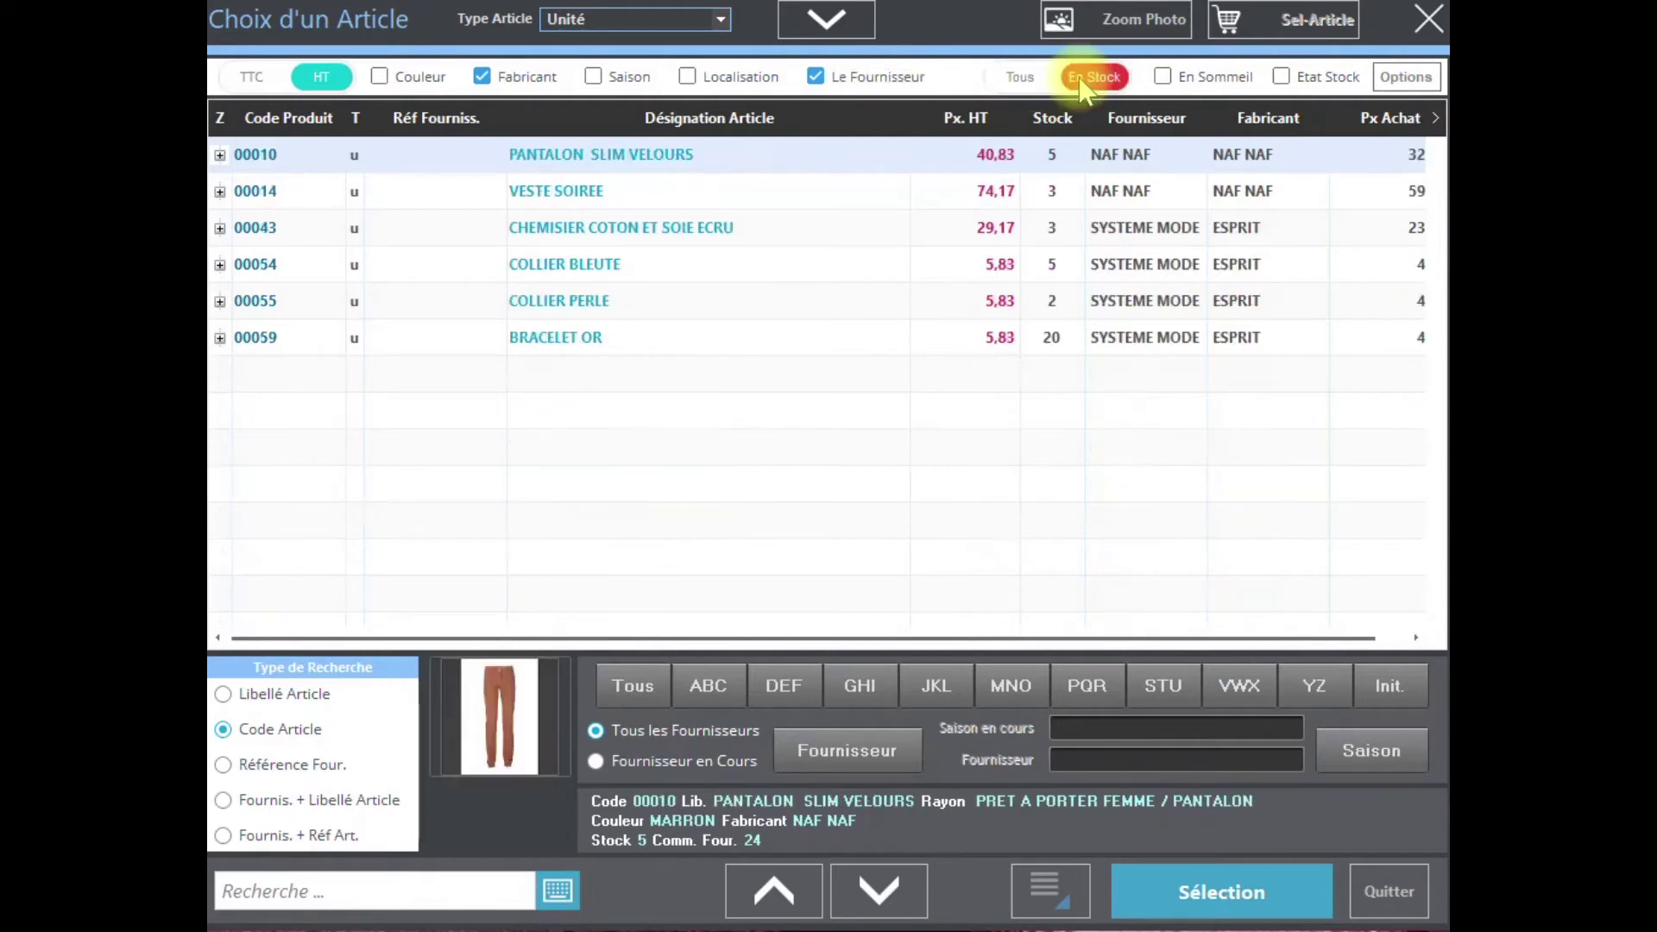
pyautogui.click(1012, 77)
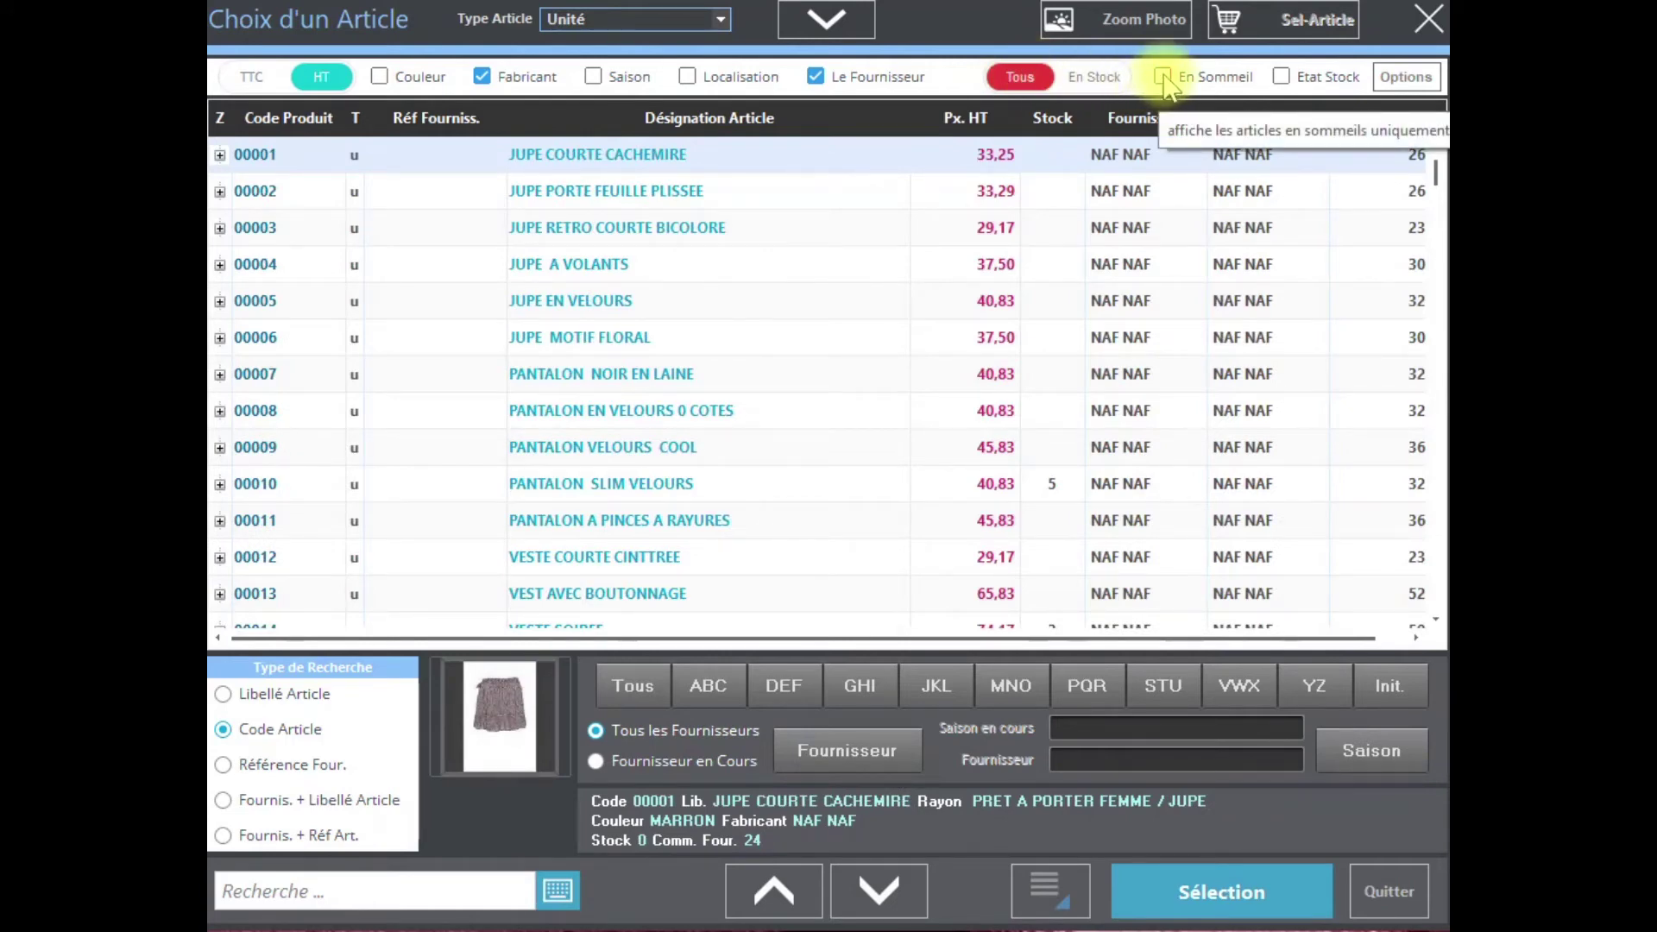
pyautogui.click(1165, 79)
pyautogui.click(1163, 77)
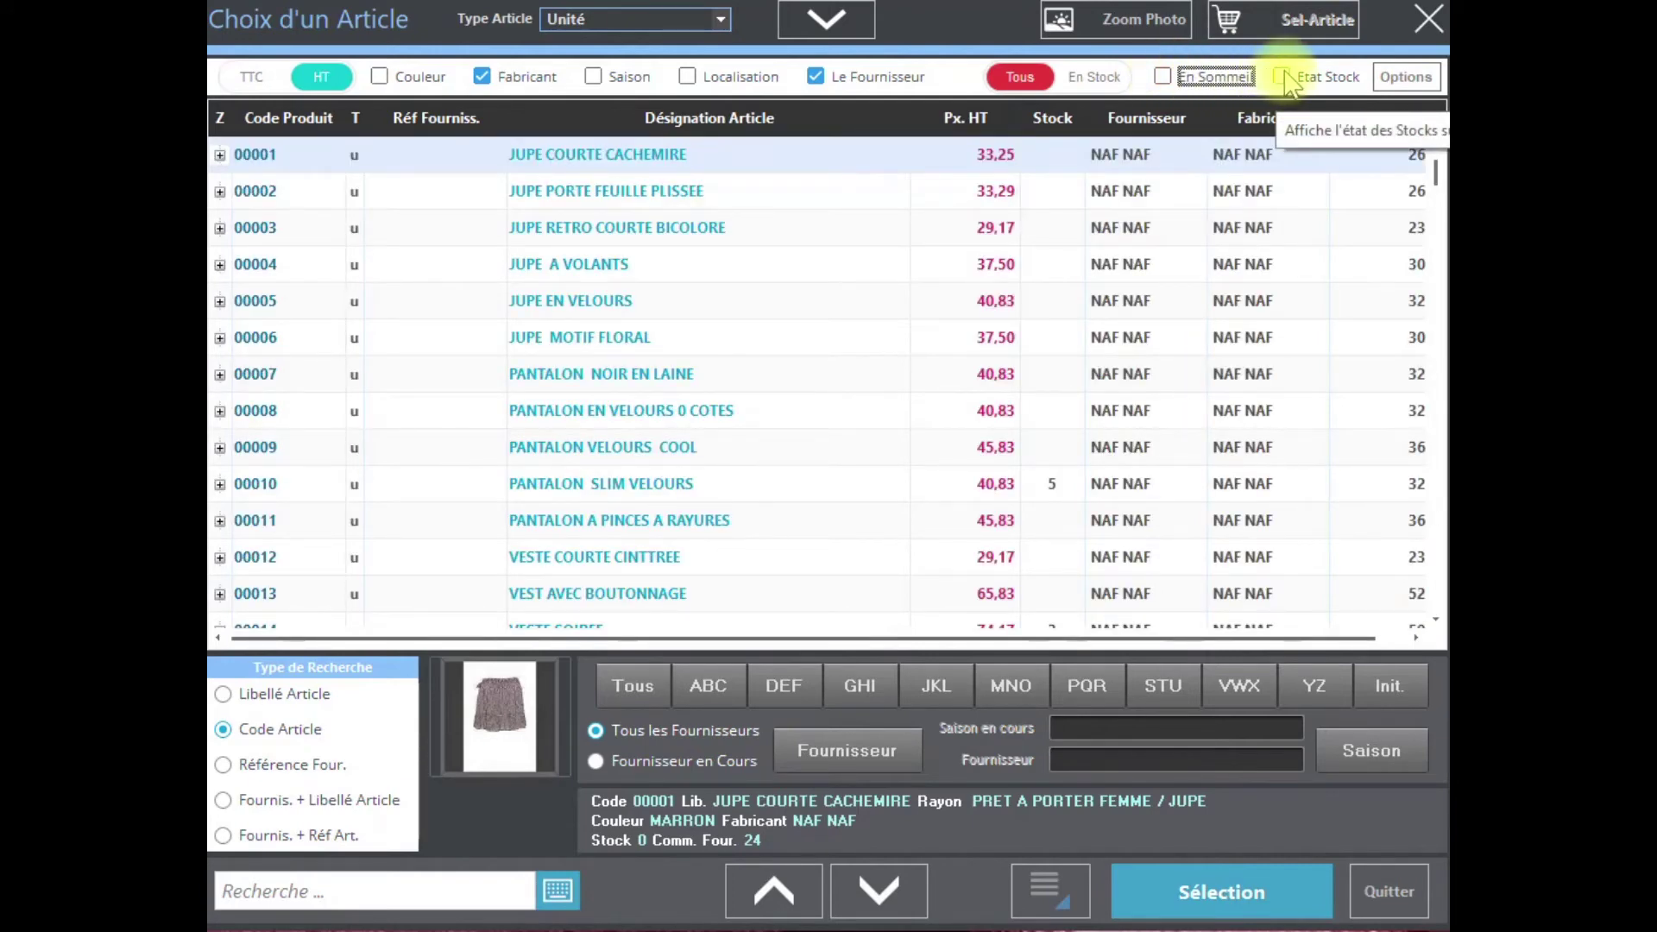
pyautogui.click(1282, 78)
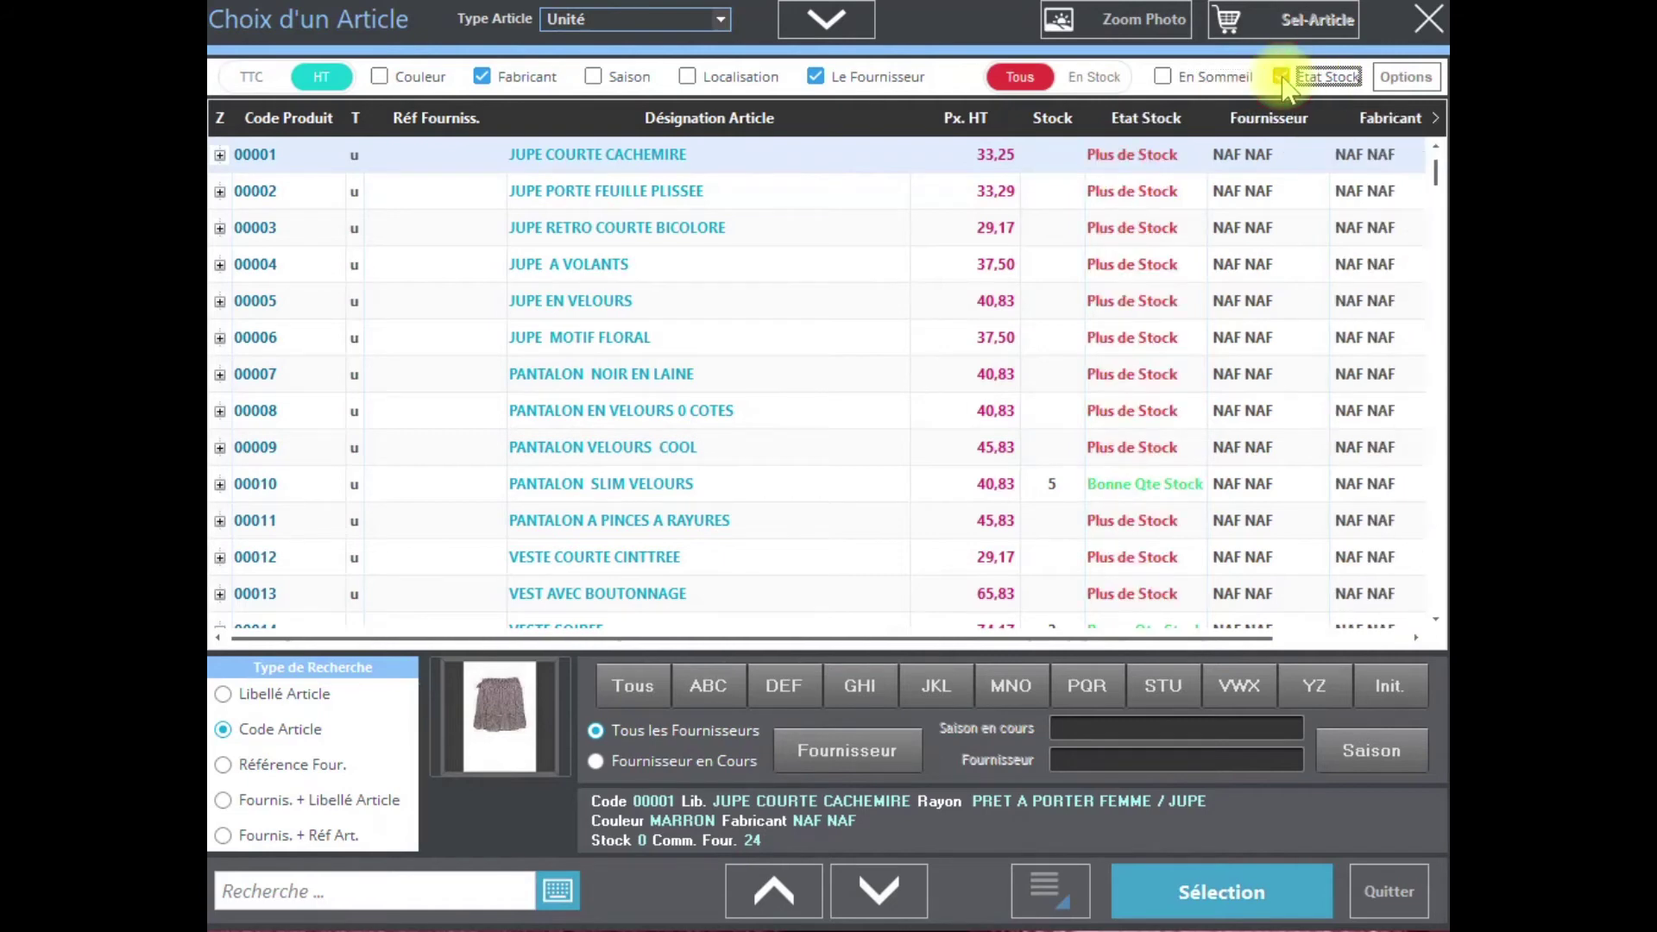
pyautogui.click(1282, 78)
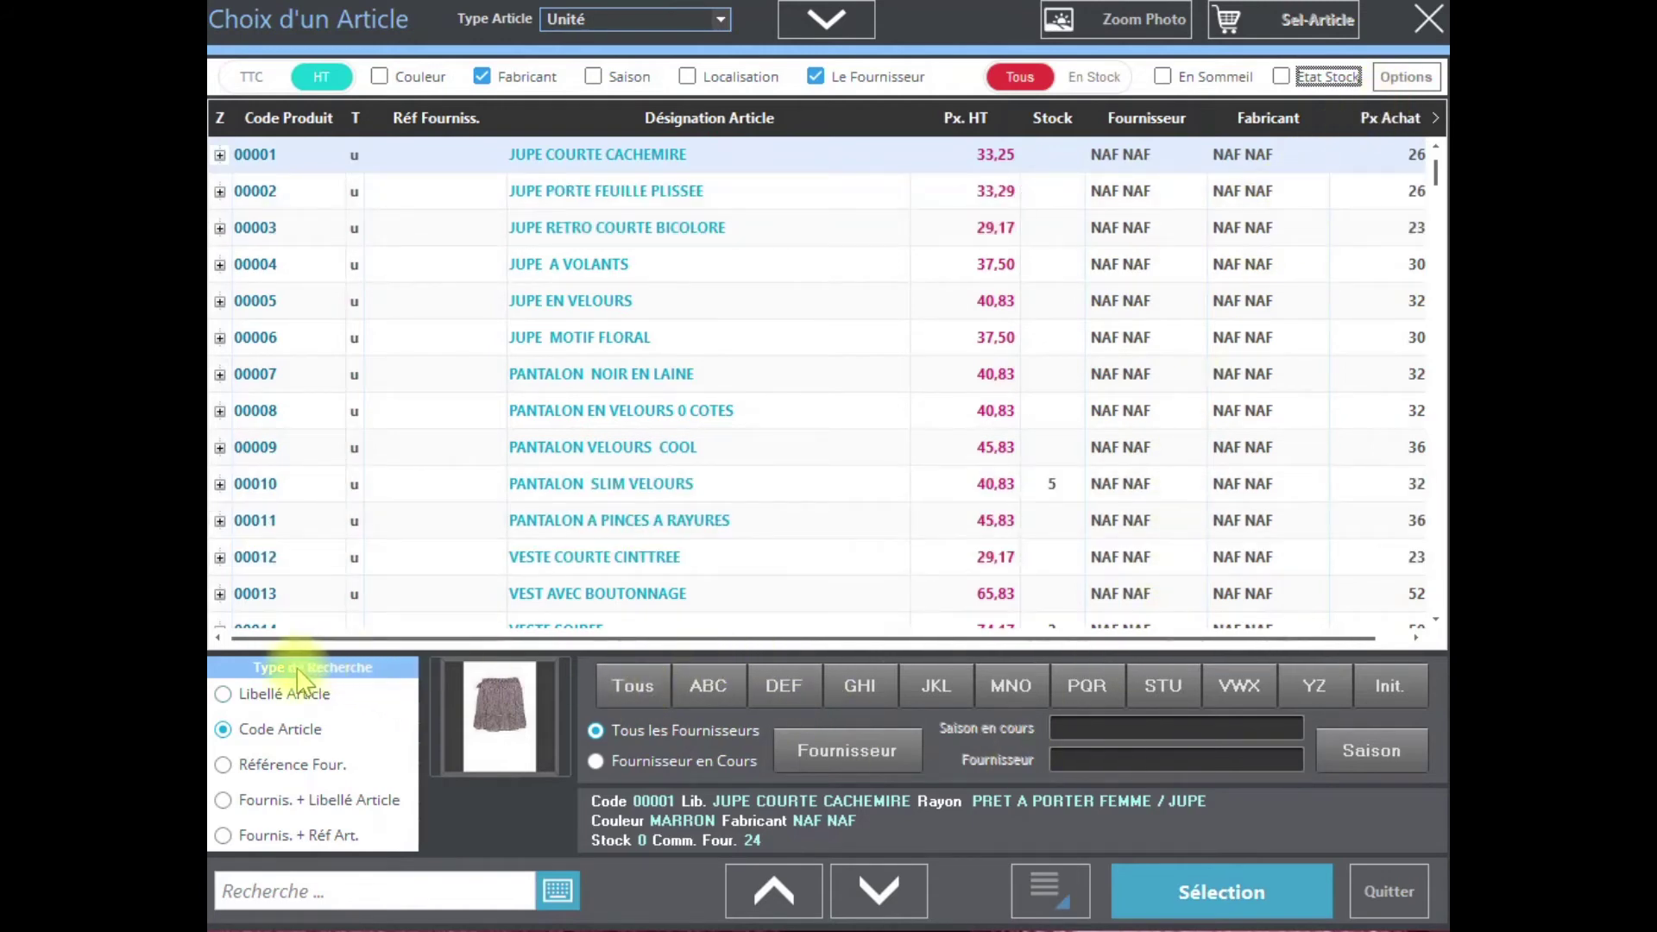
# - Set the search type to Libellé Article, search for JUPE, and pick JUPE COURTE 00151 in the list
pyautogui.click(225, 696)
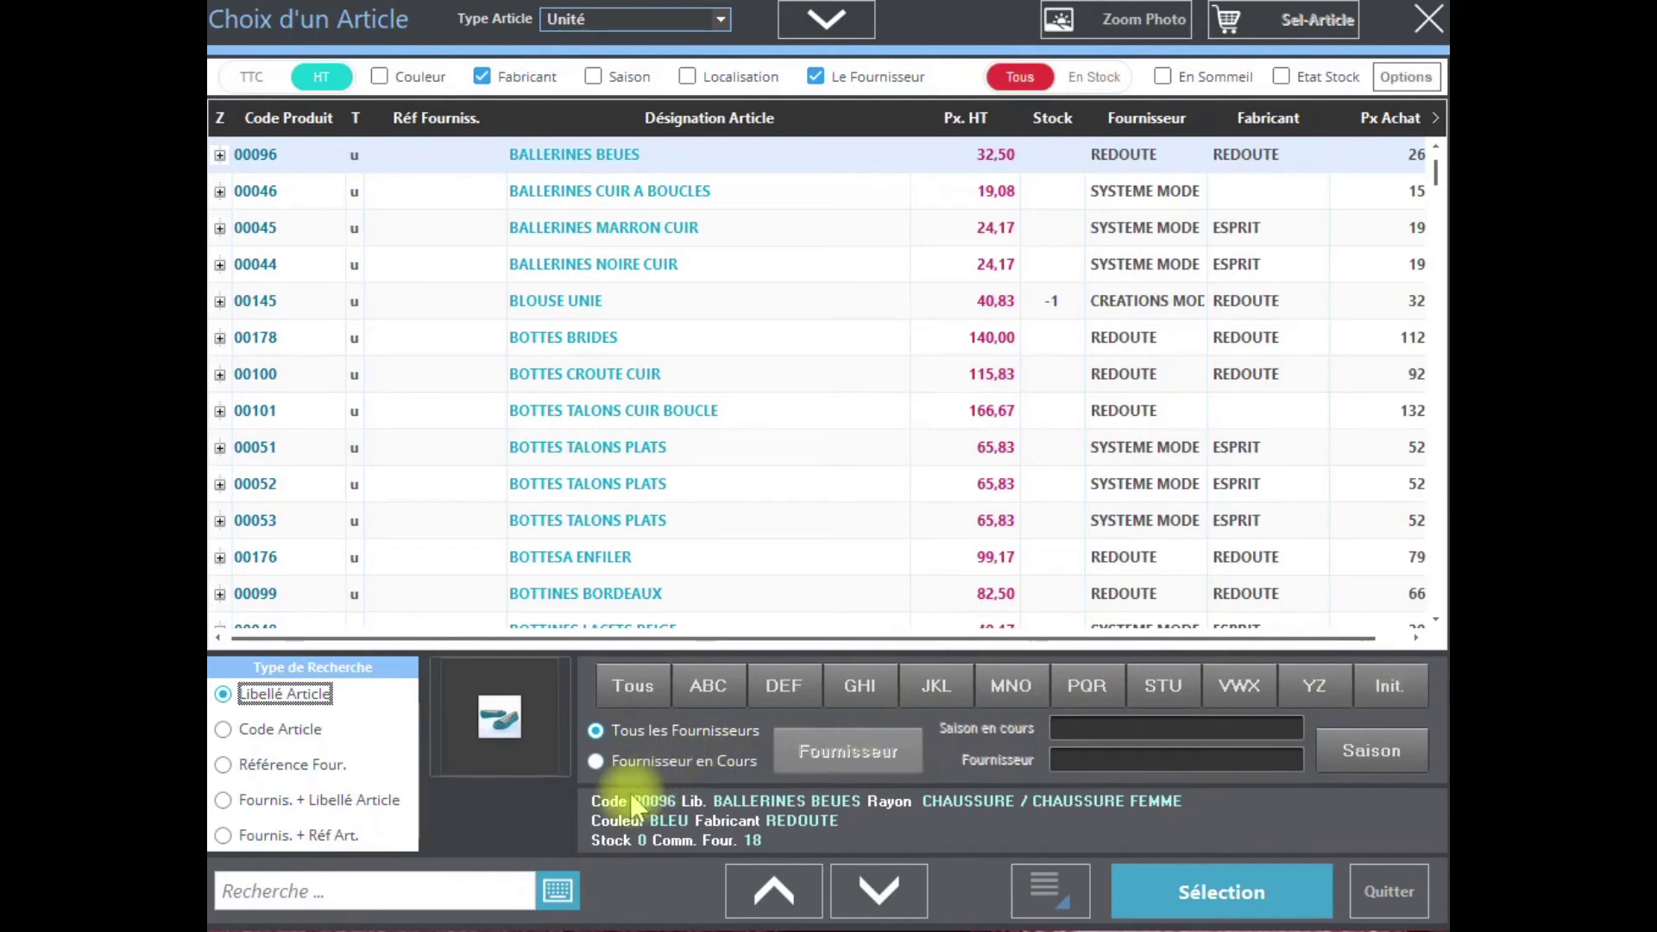
pyautogui.click(322, 893)
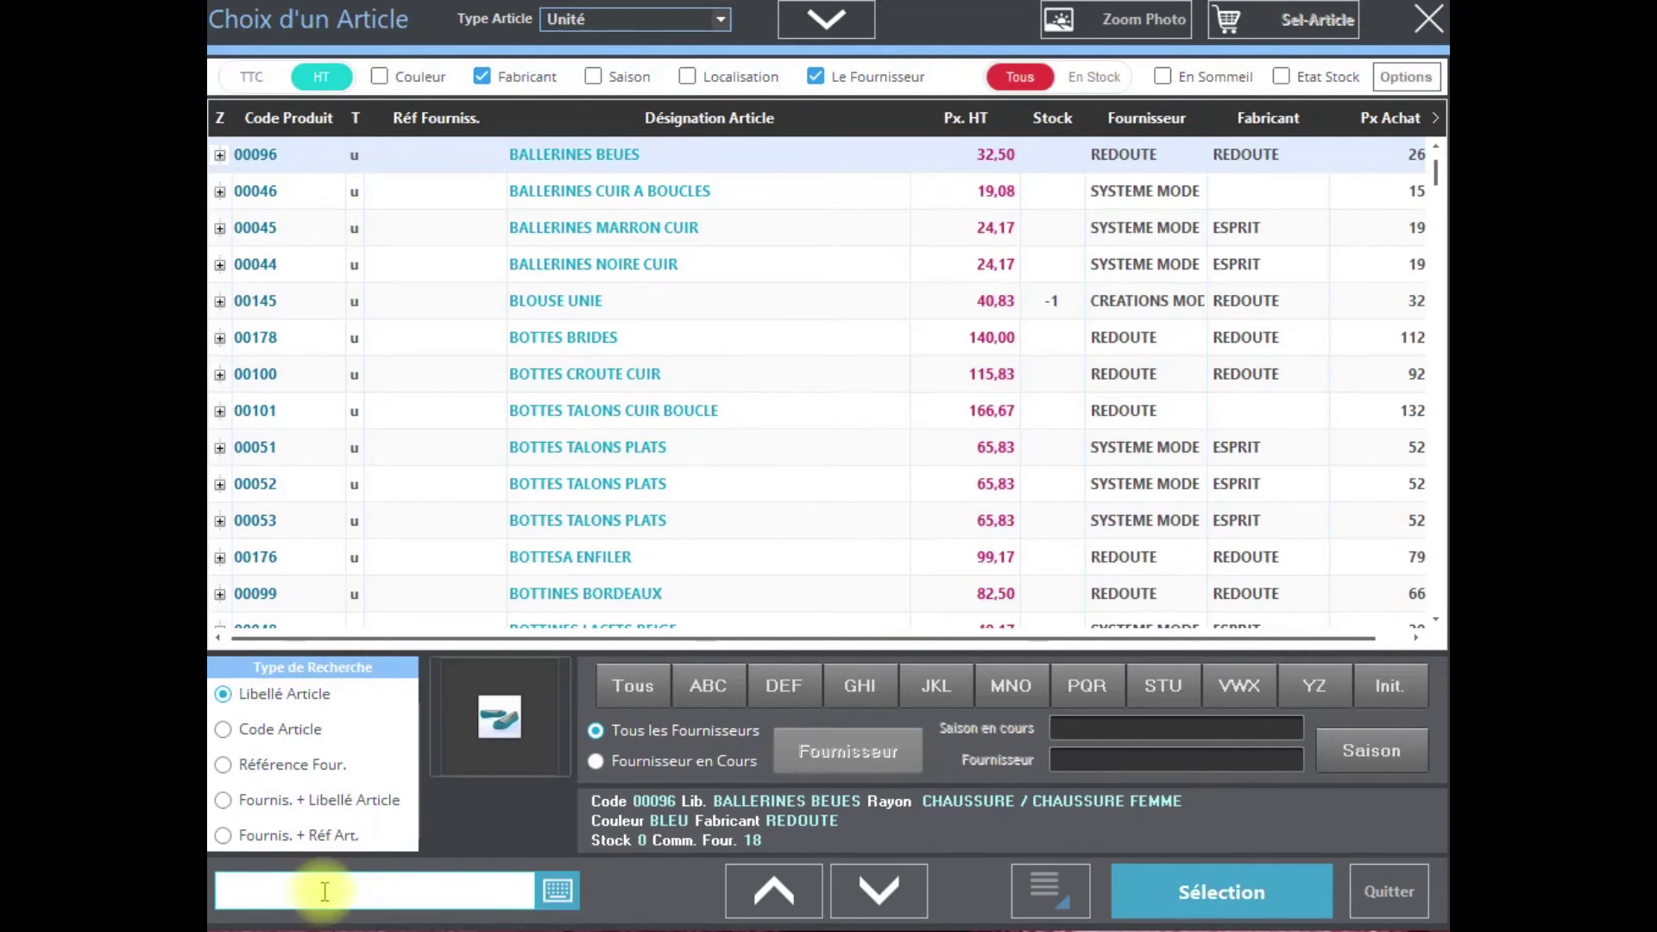
pyautogui.write('JUPE')
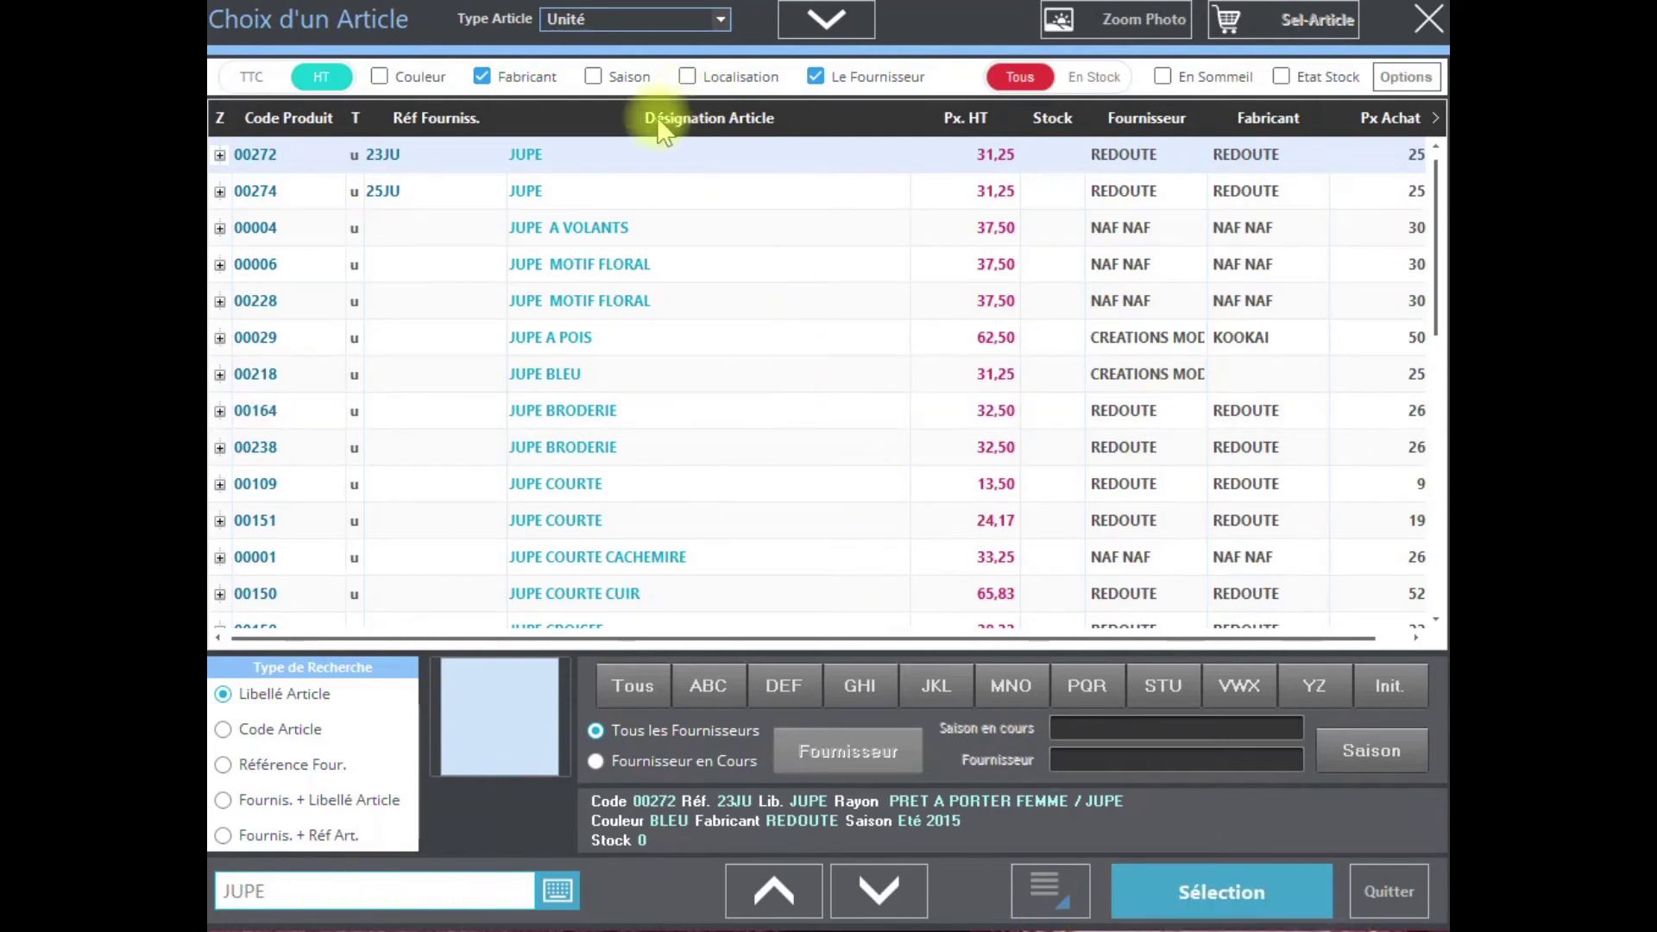
pyautogui.click(569, 520)
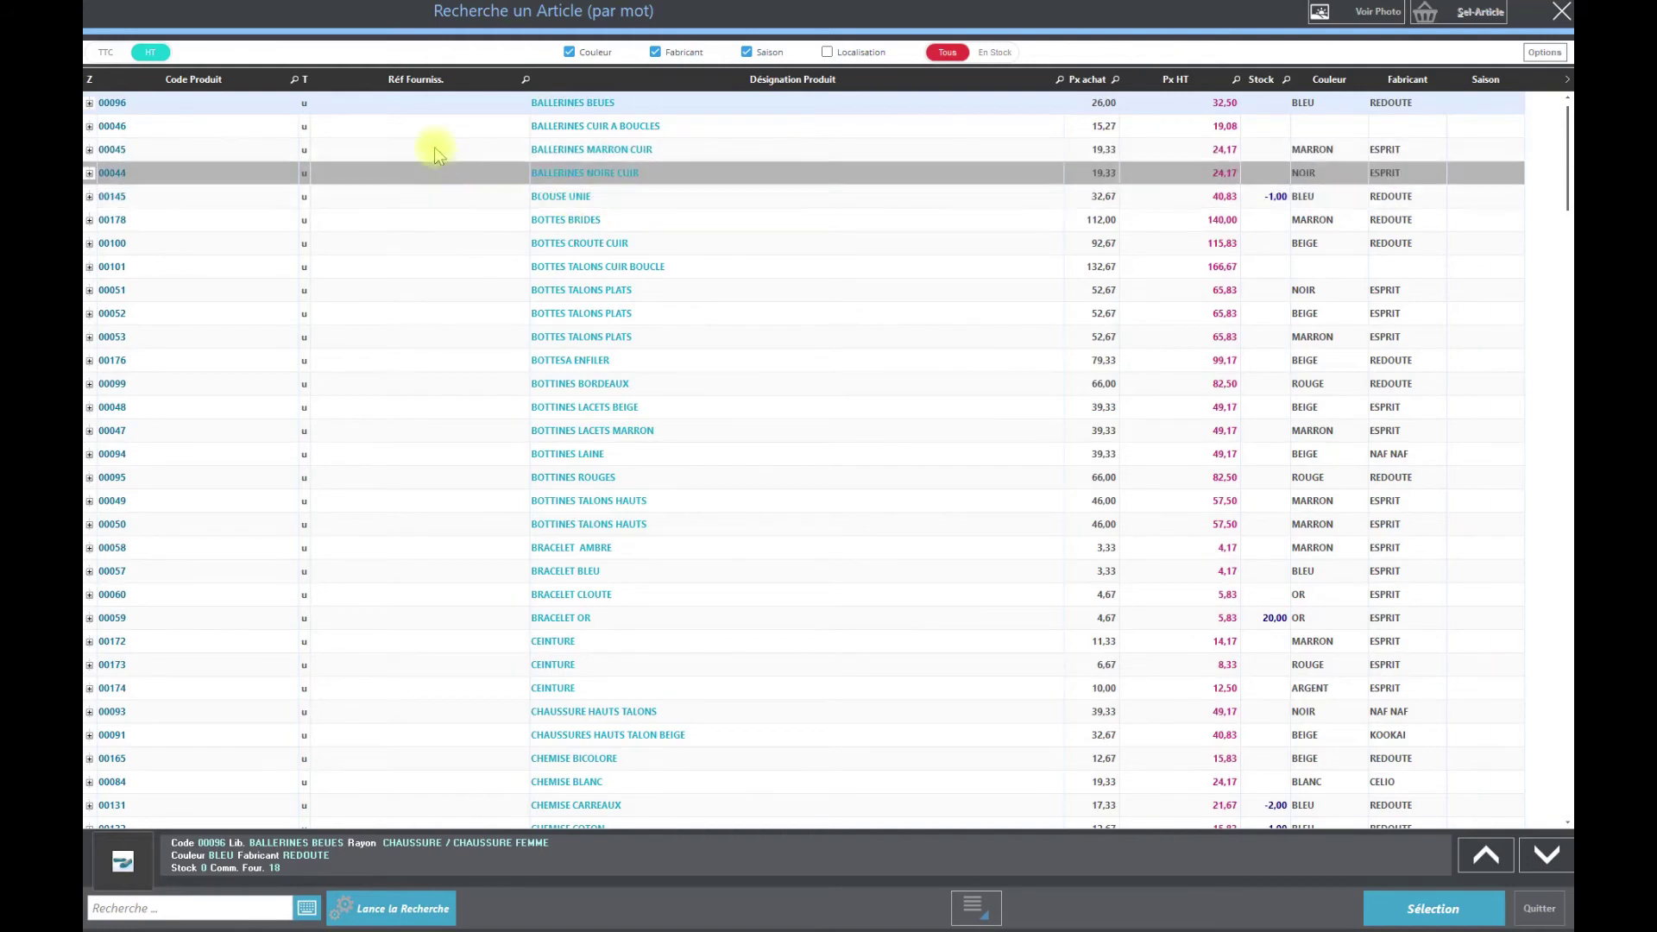
# - In the search by word, show TTC prices, hide the Couleur column, and check the in-stock list before returning to all articles
pyautogui.click(105, 54)
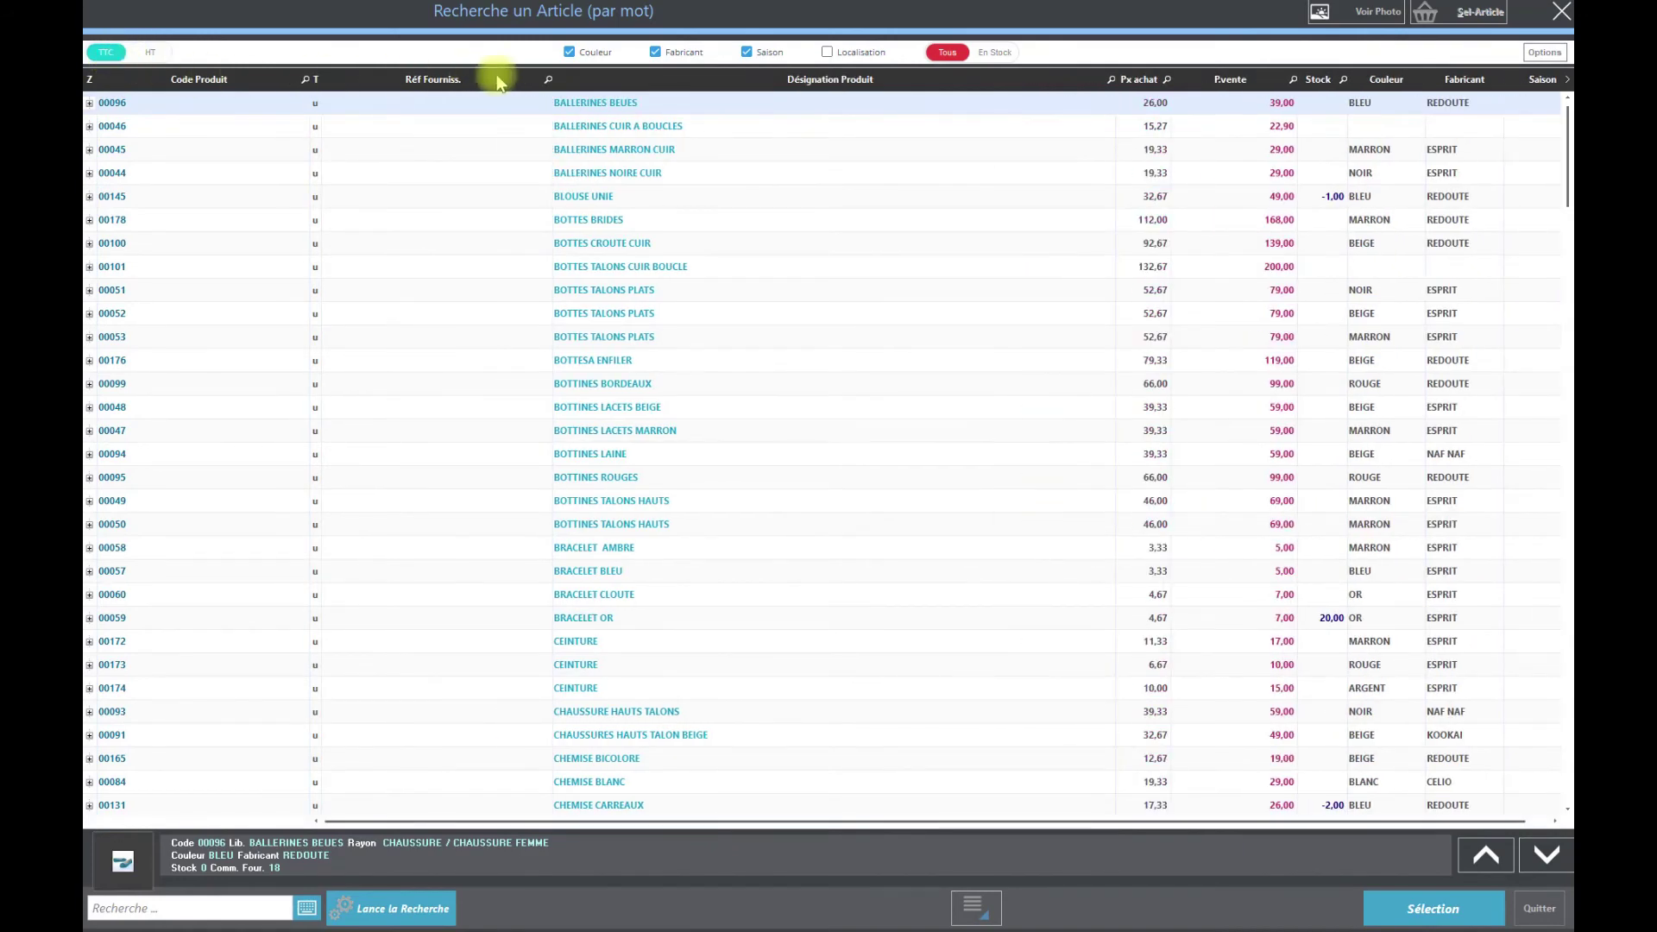
pyautogui.click(571, 54)
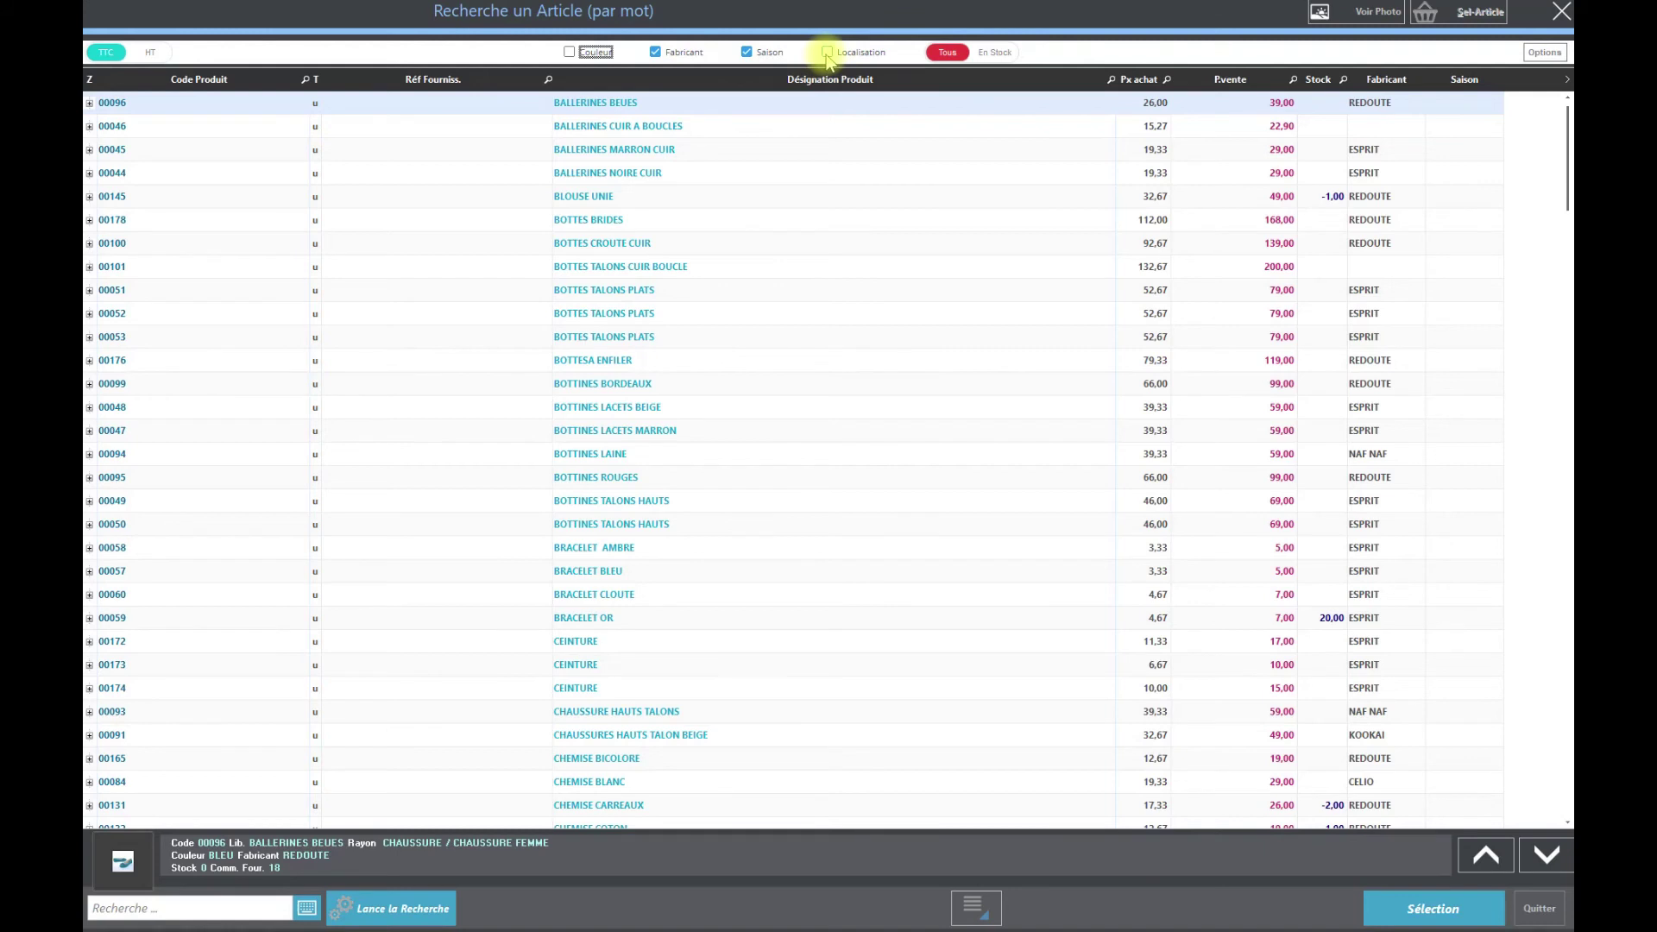
pyautogui.click(1001, 54)
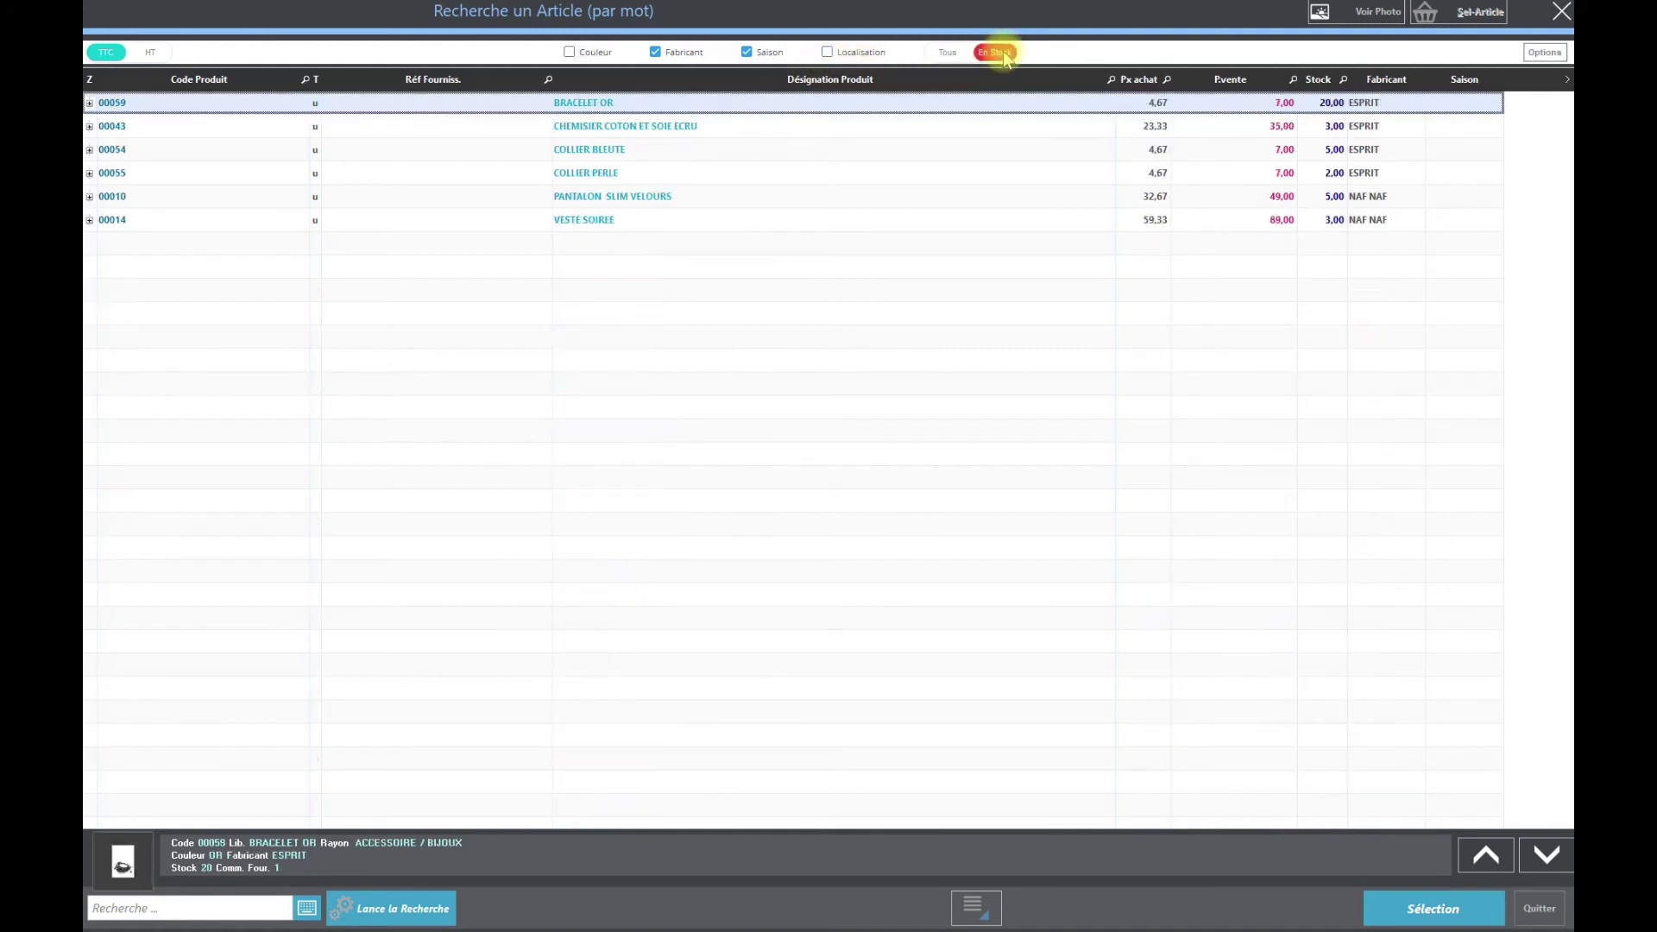
pyautogui.click(946, 53)
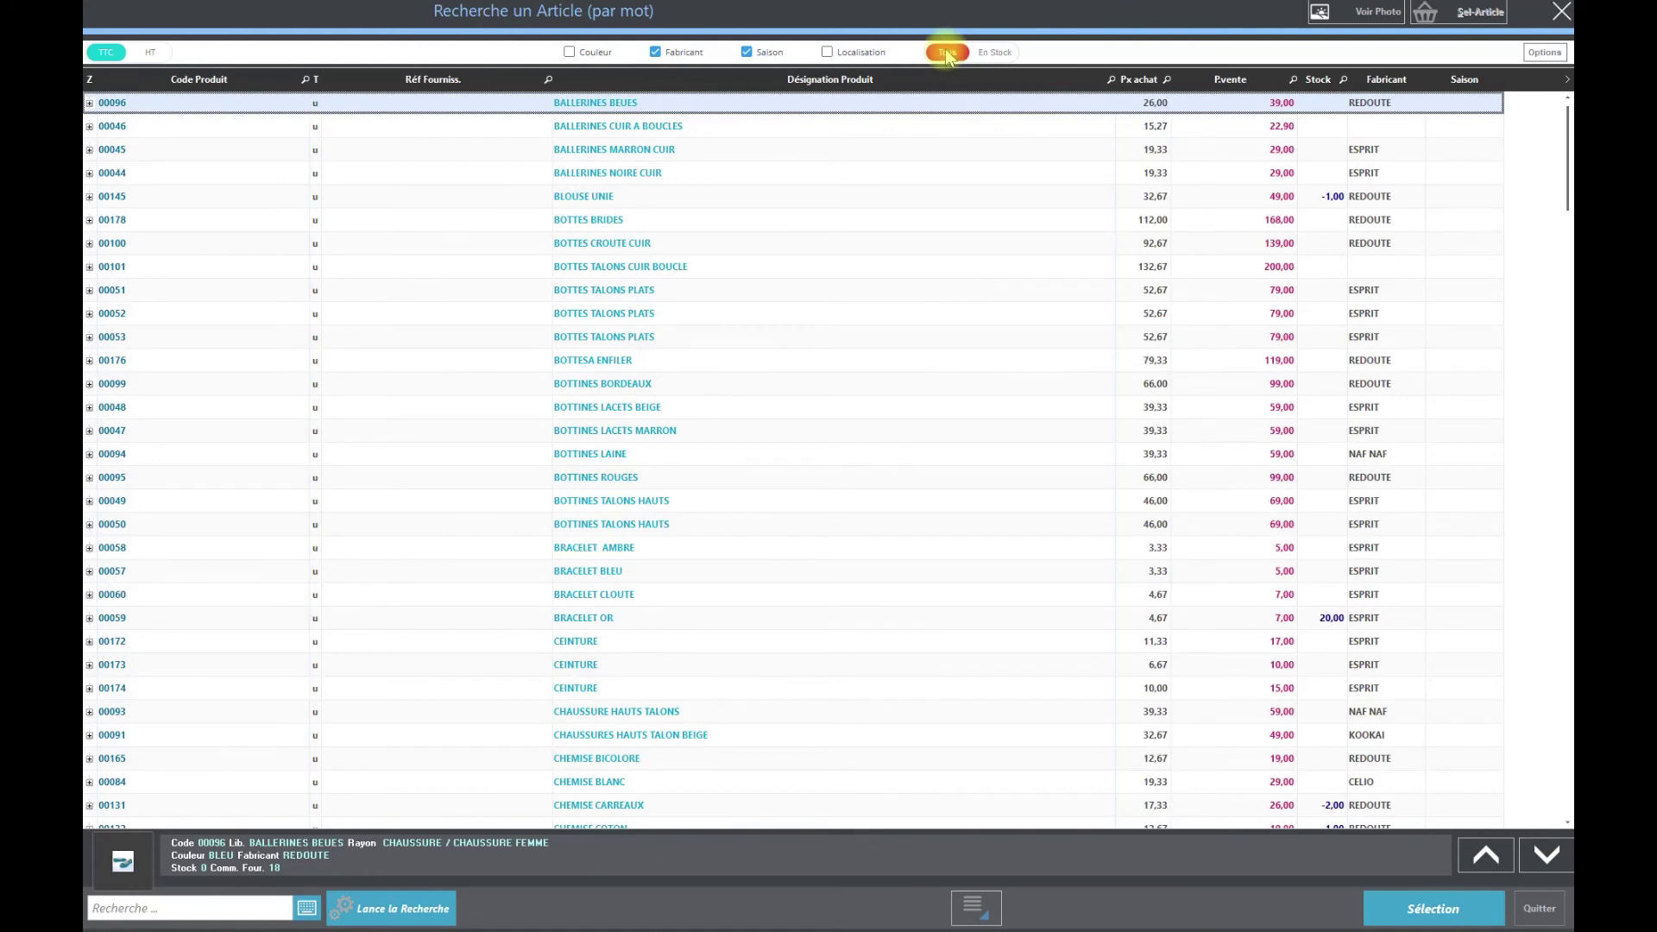
# - View the photo of the article BLOUSE UNIE (00145) and close it again
pyautogui.click(664, 196)
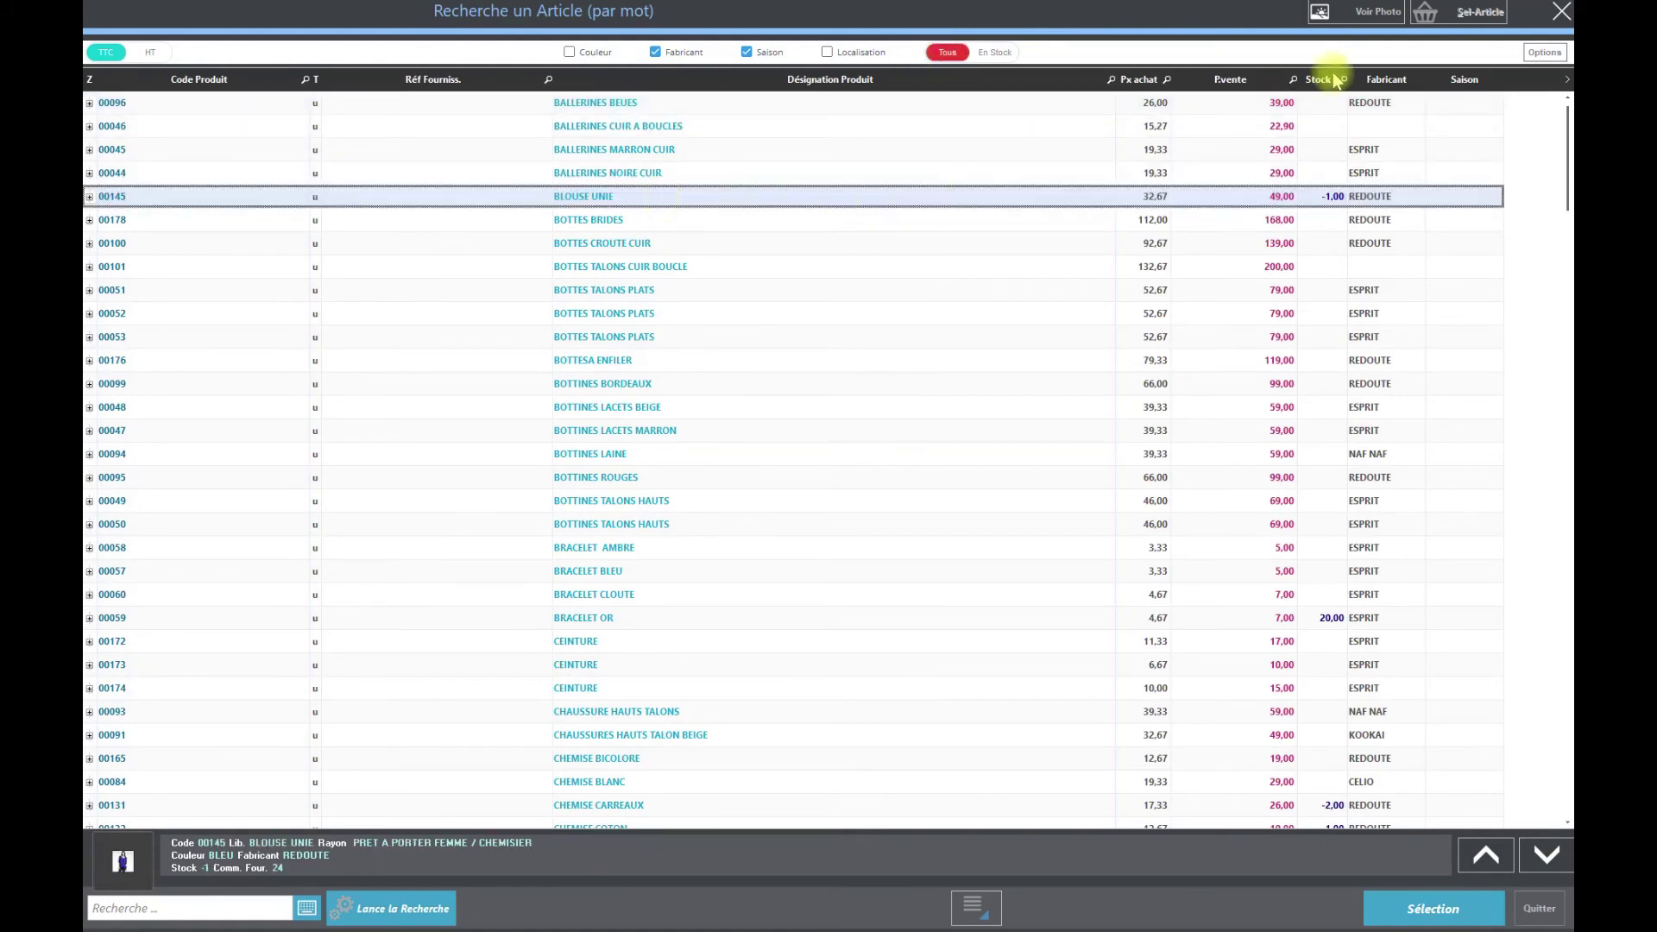
pyautogui.click(1328, 15)
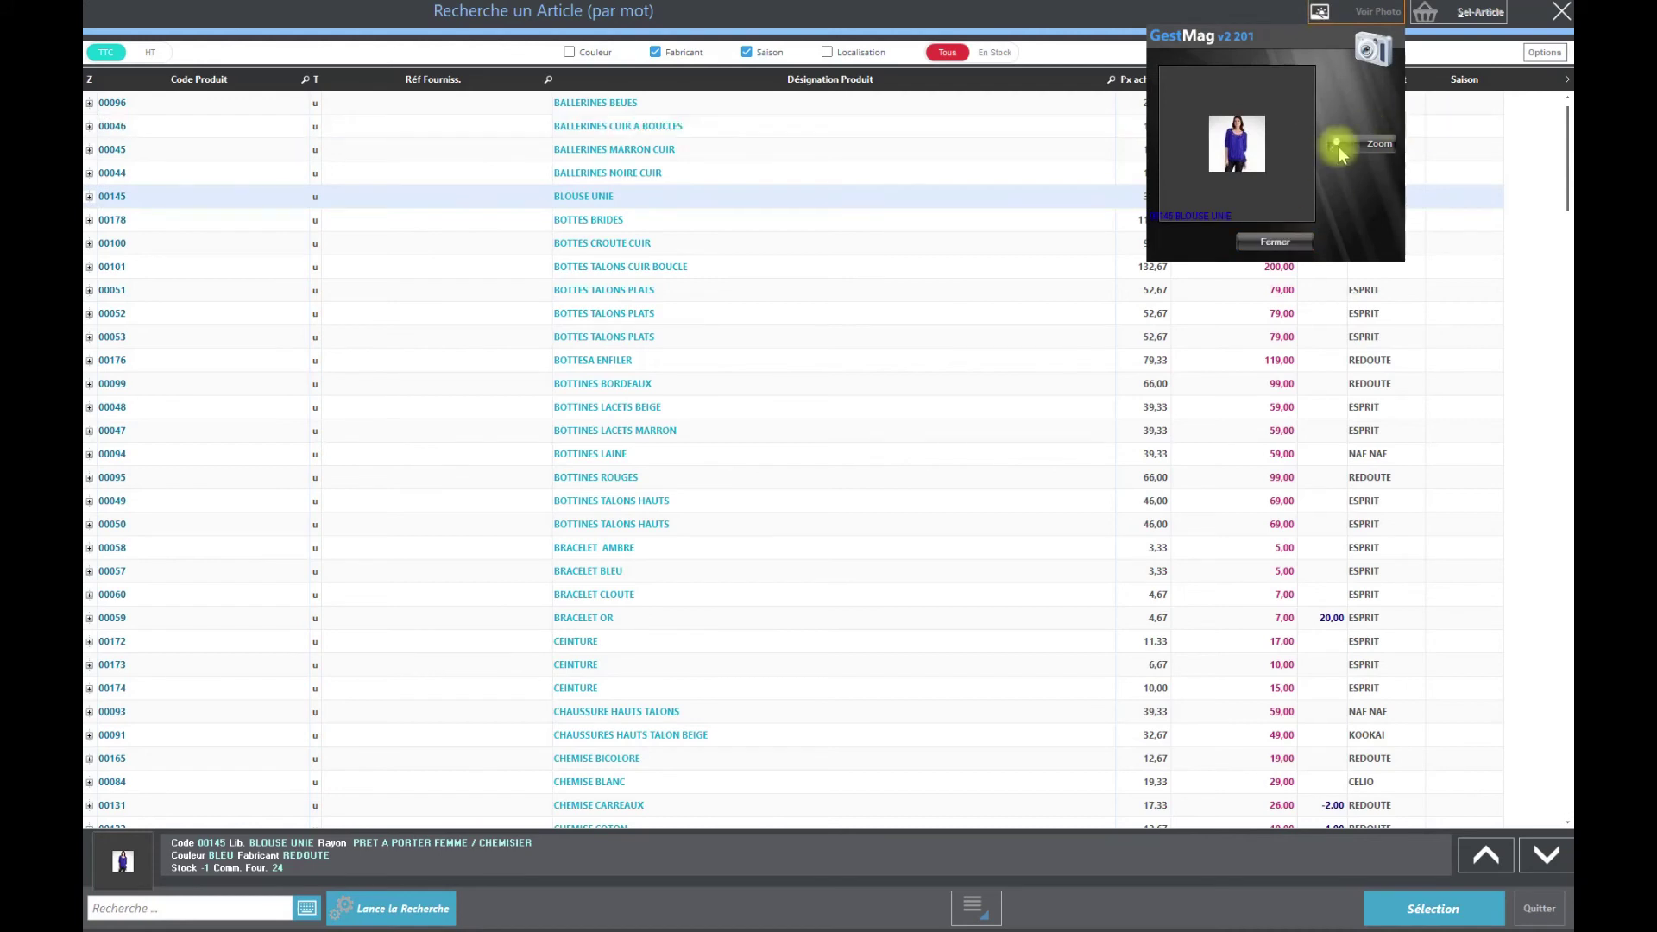
pyautogui.click(1274, 243)
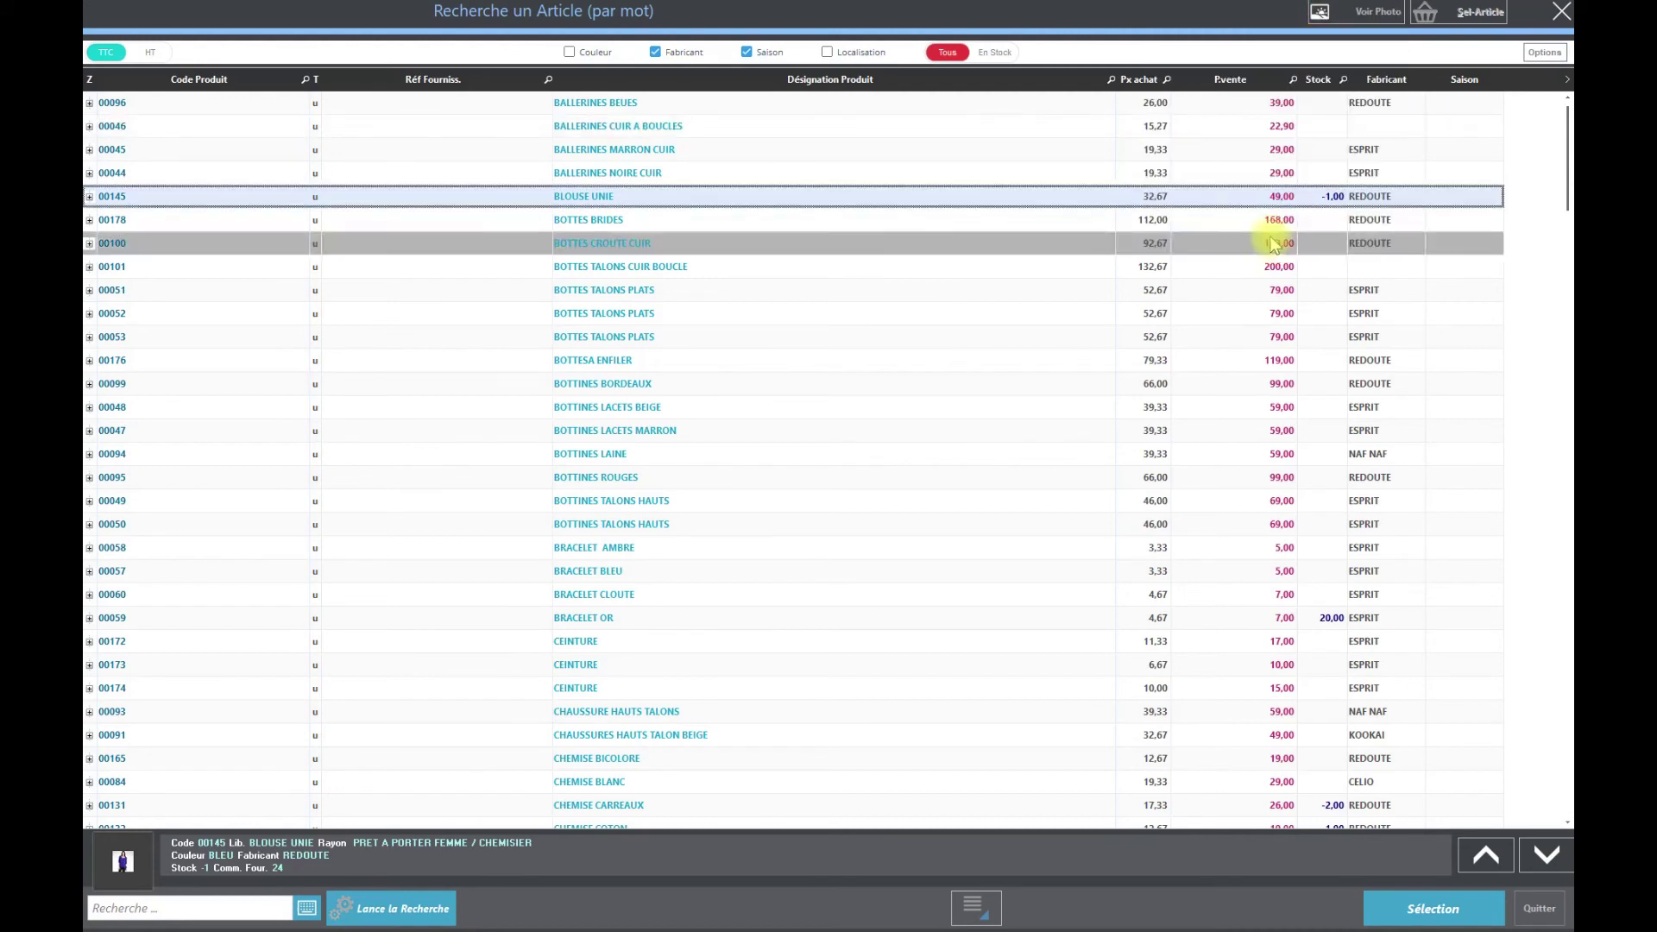
# - Run a search by word for JU in the article list
pyautogui.click(172, 907)
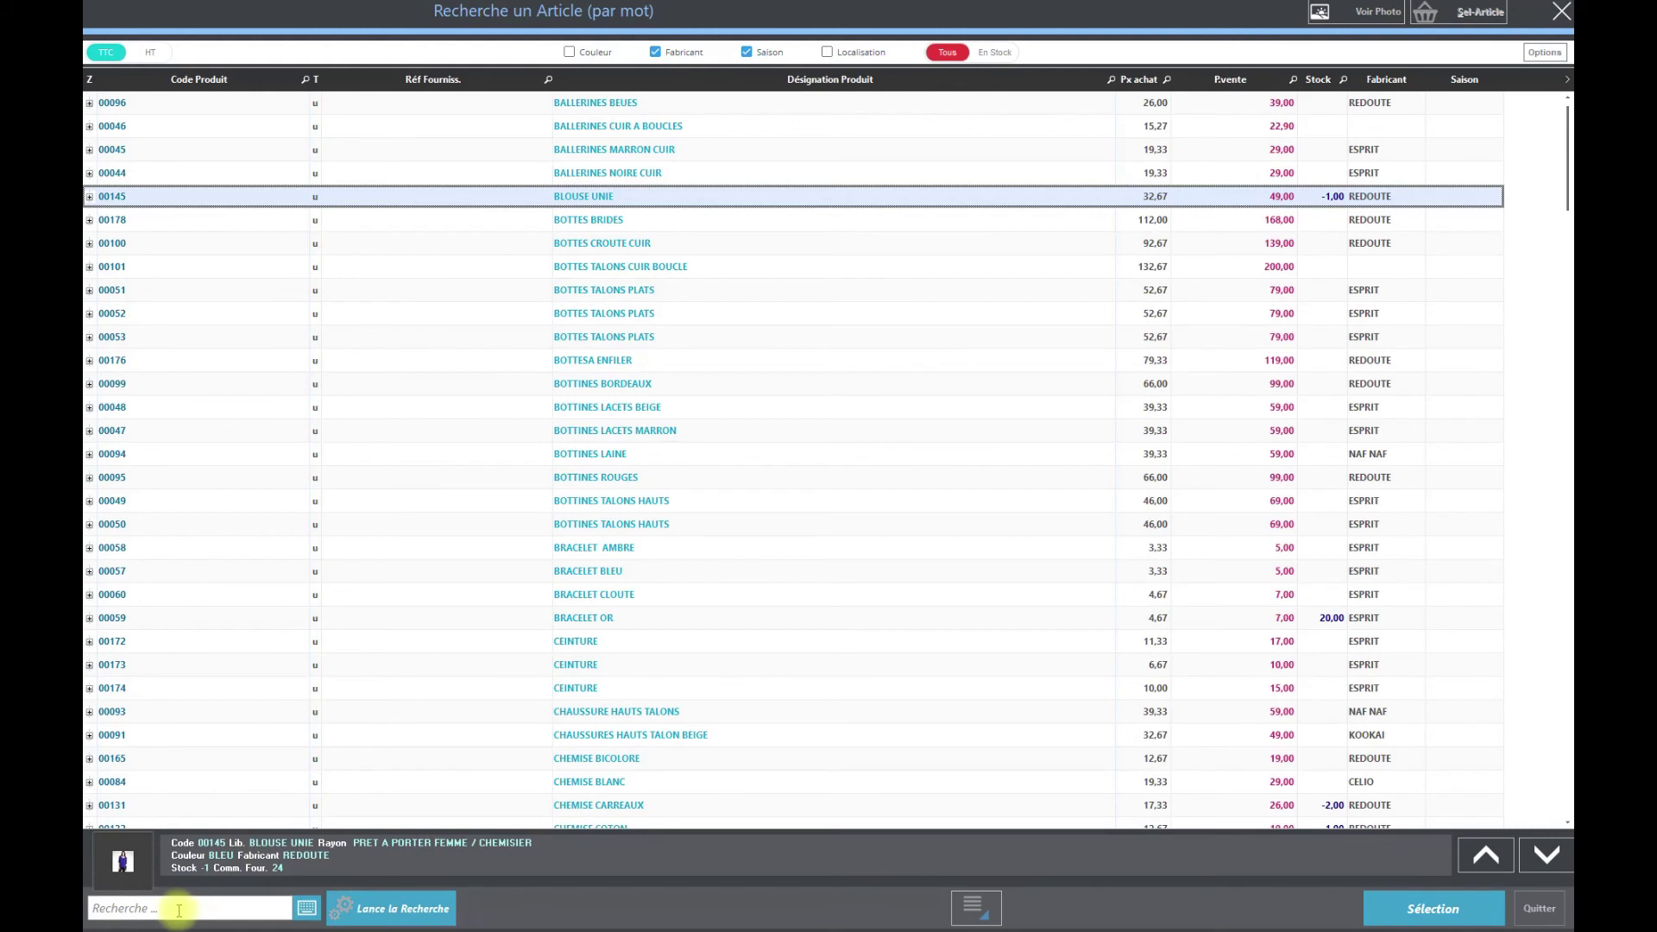
pyautogui.click(179, 909)
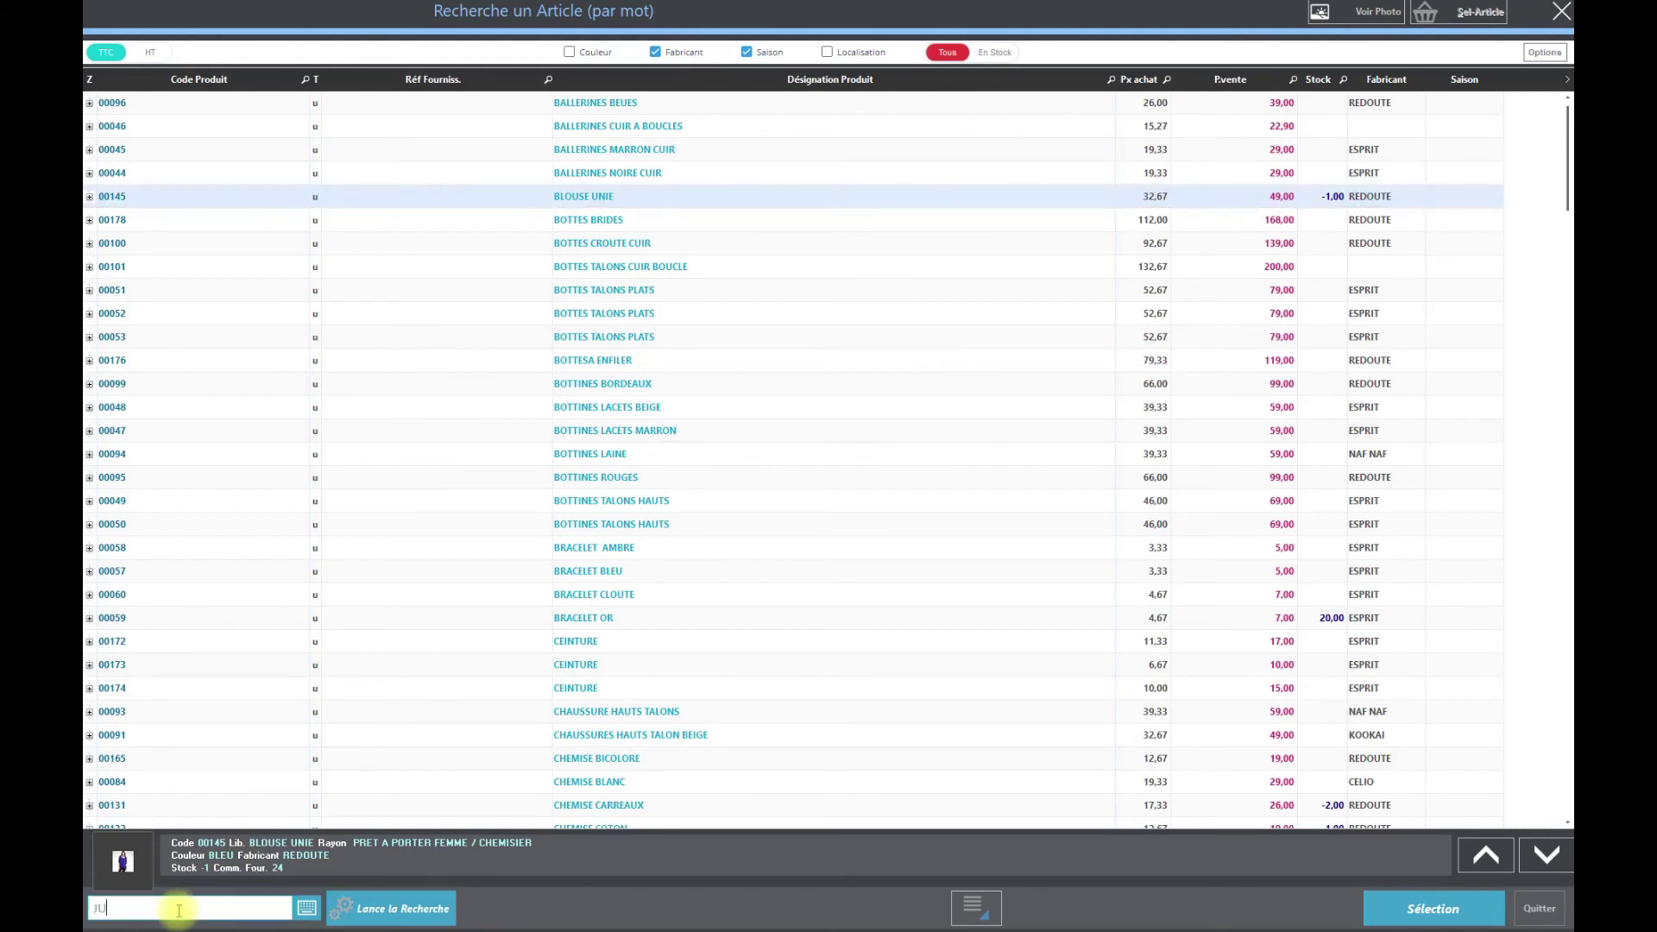
pyautogui.click(390, 910)
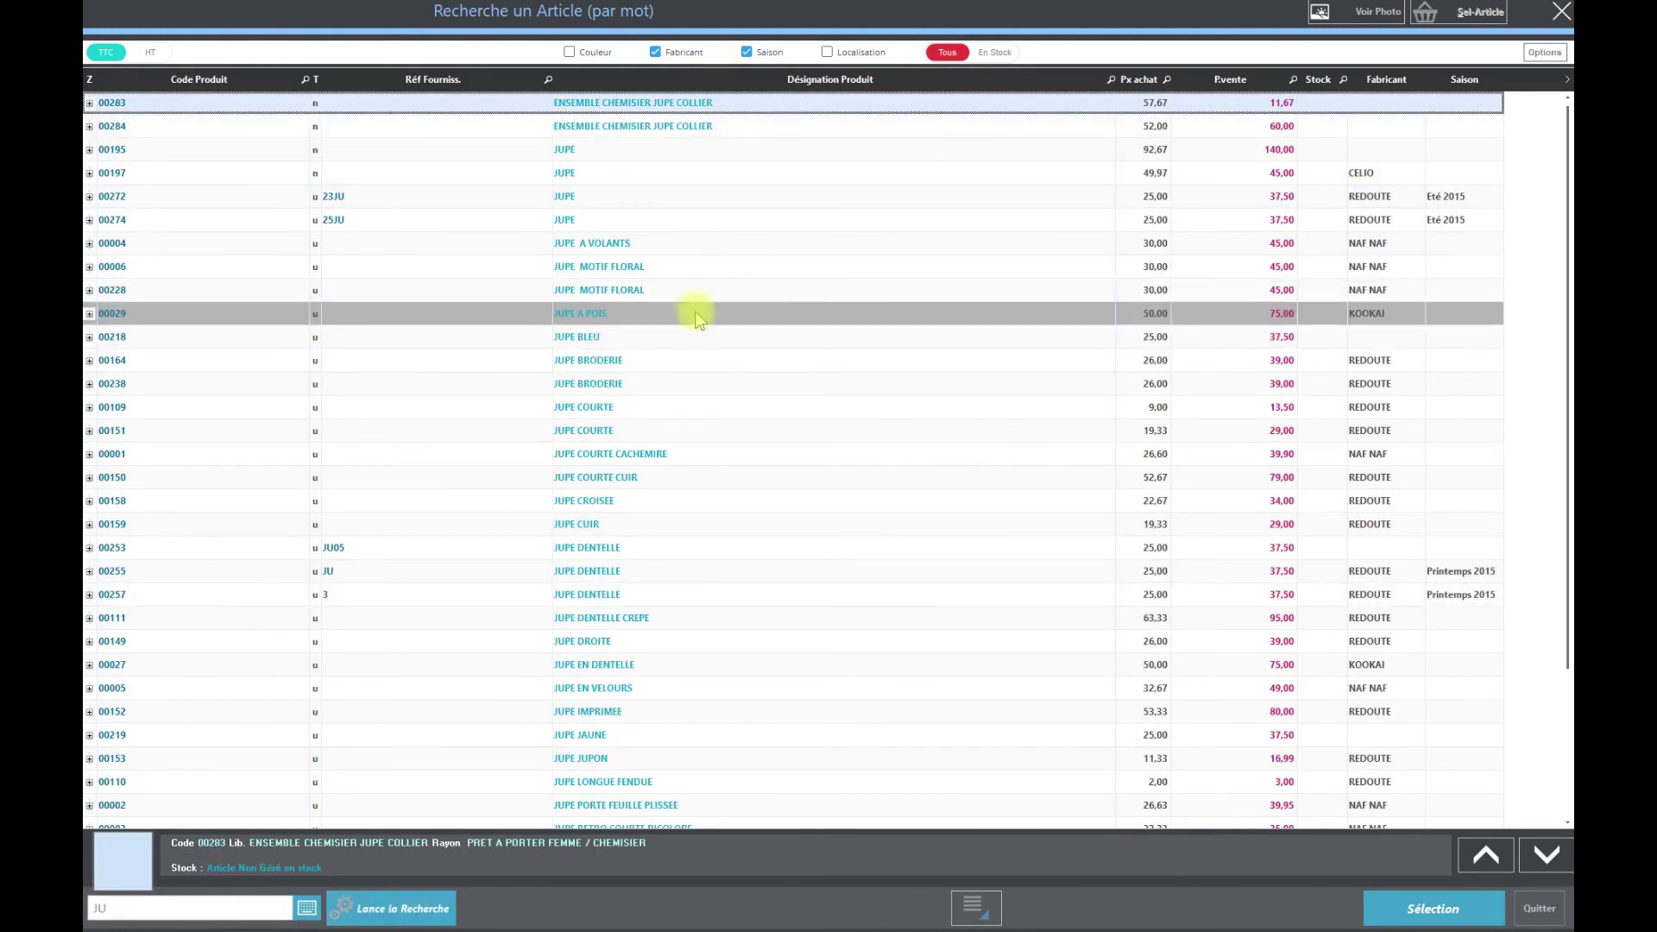
# - Select JUPE BLEU (00218), view its size variations (Déclinaisons) with their prices, and close them
pyautogui.click(682, 344)
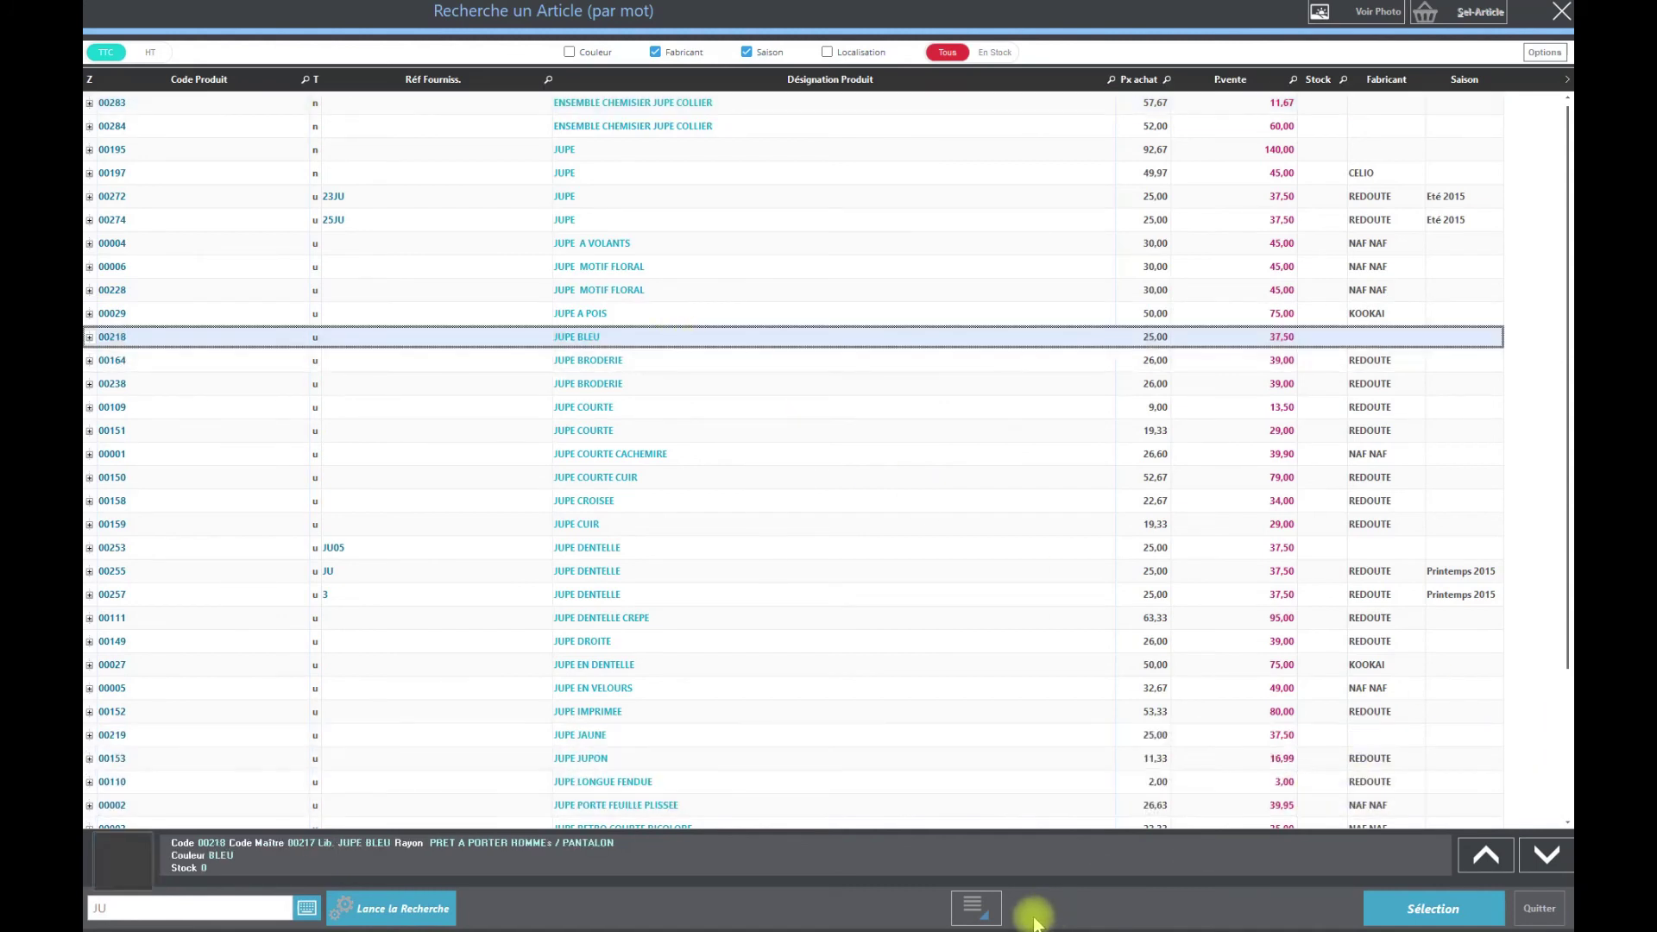
pyautogui.click(988, 922)
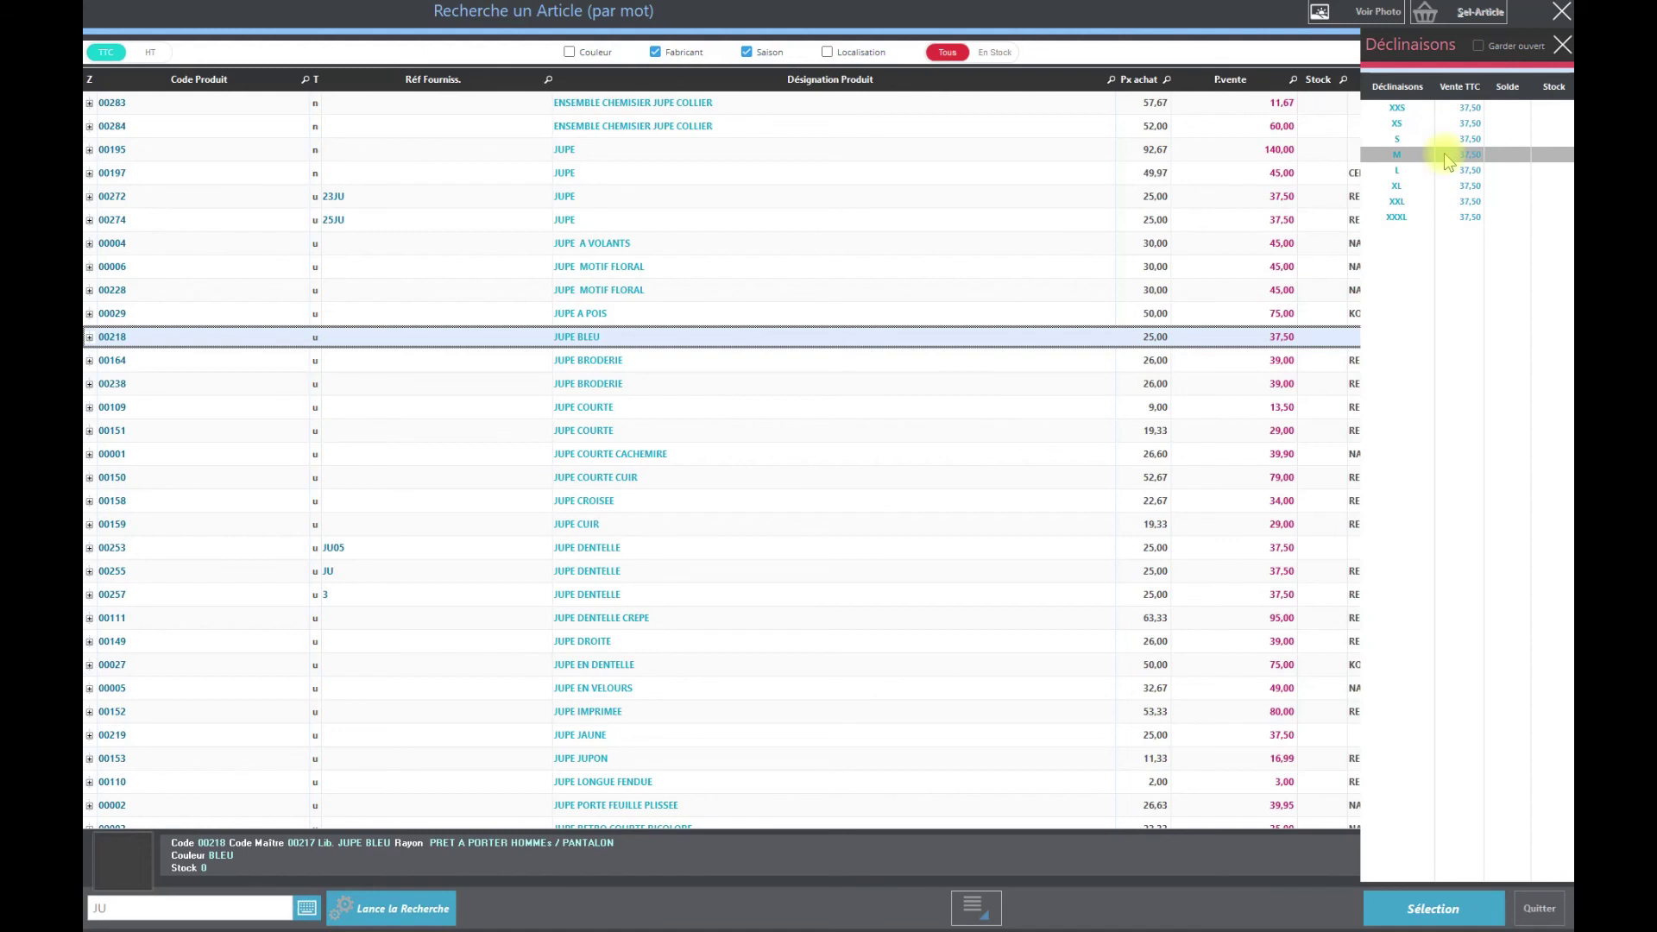
pyautogui.click(1562, 45)
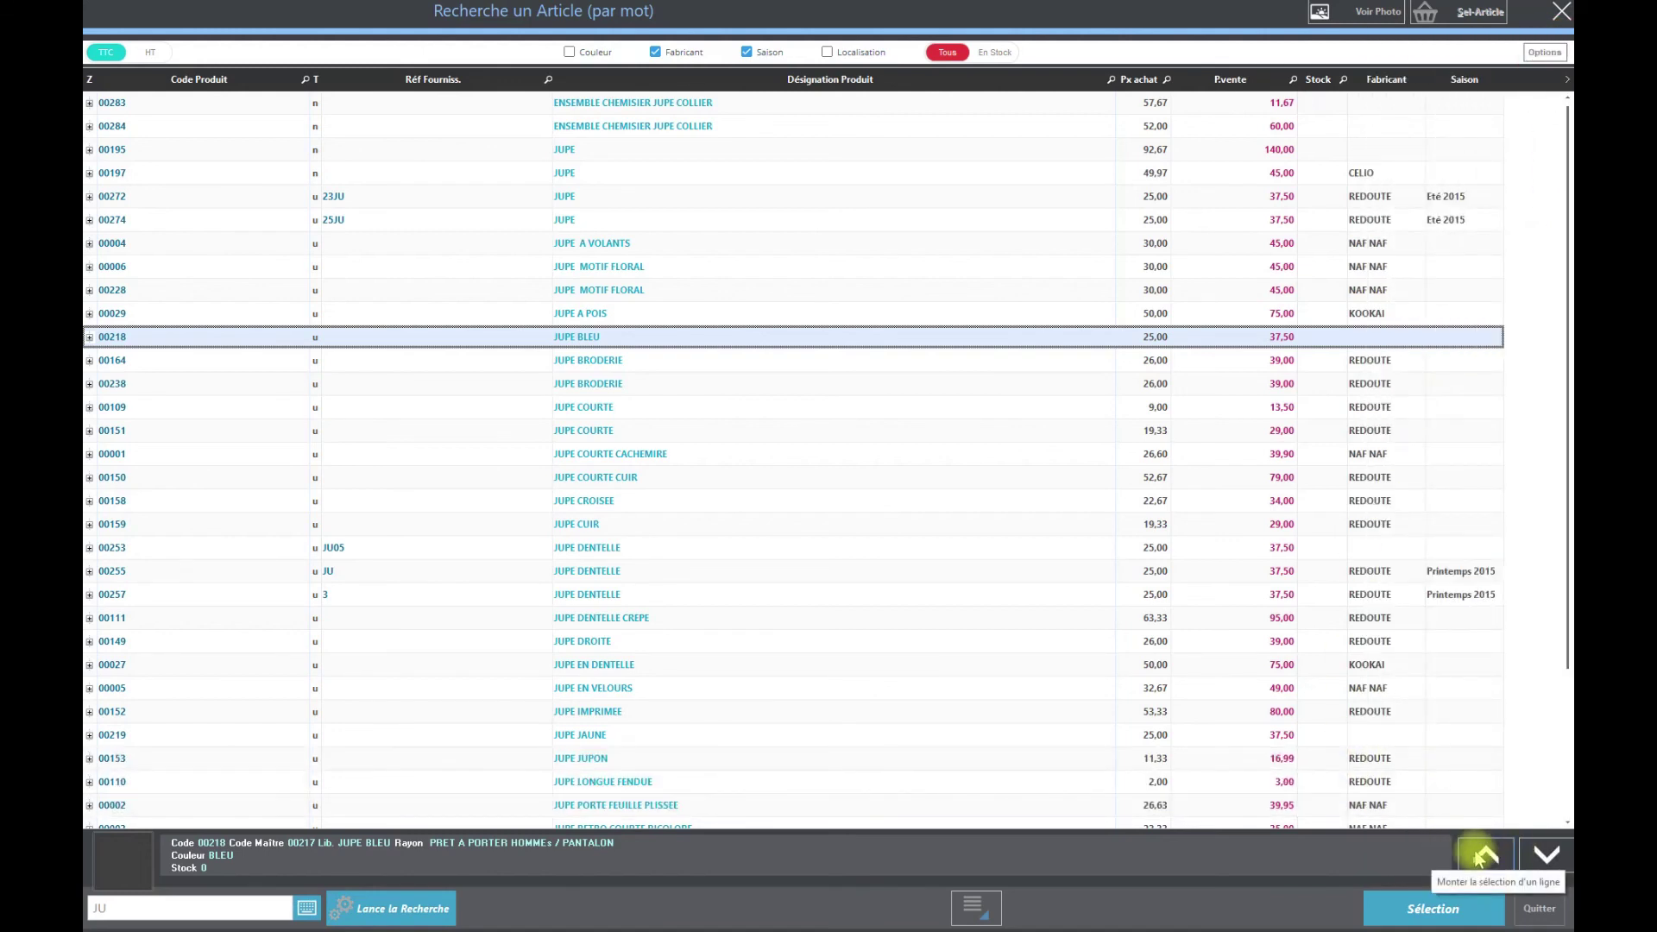
# - Move the selection down five lines and back up three to JUPE BRODERIE 00238, and validate that article
pyautogui.click(1544, 858)
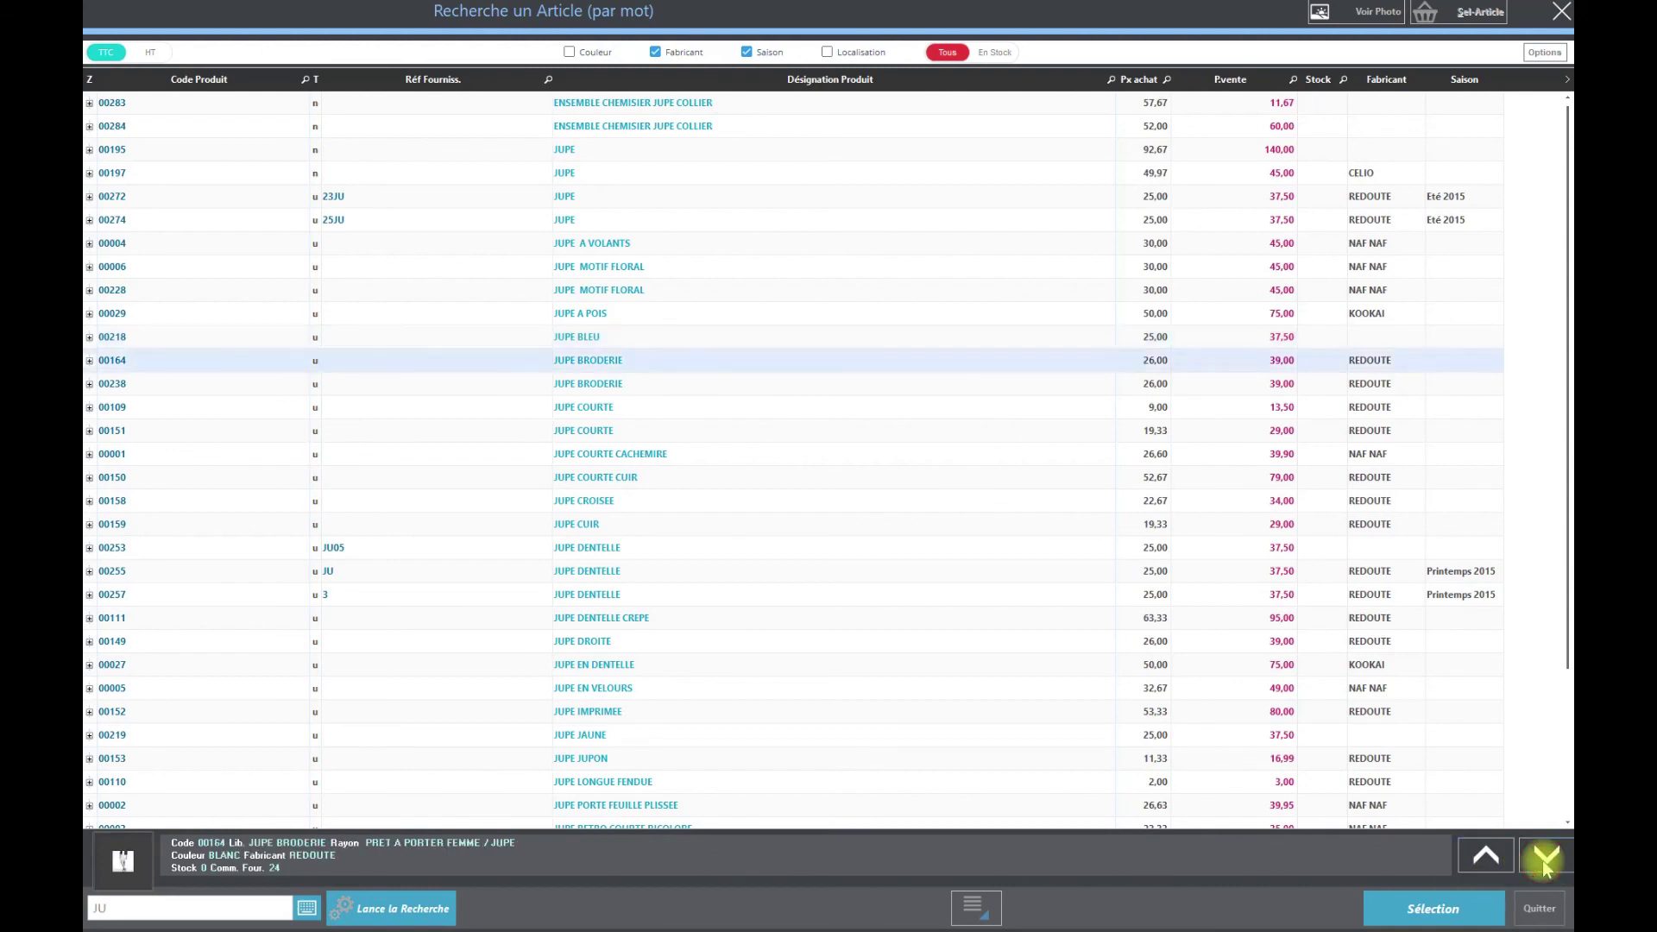
pyautogui.click(1544, 859)
pyautogui.click(1545, 859)
pyautogui.click(1544, 859)
pyautogui.click(1545, 858)
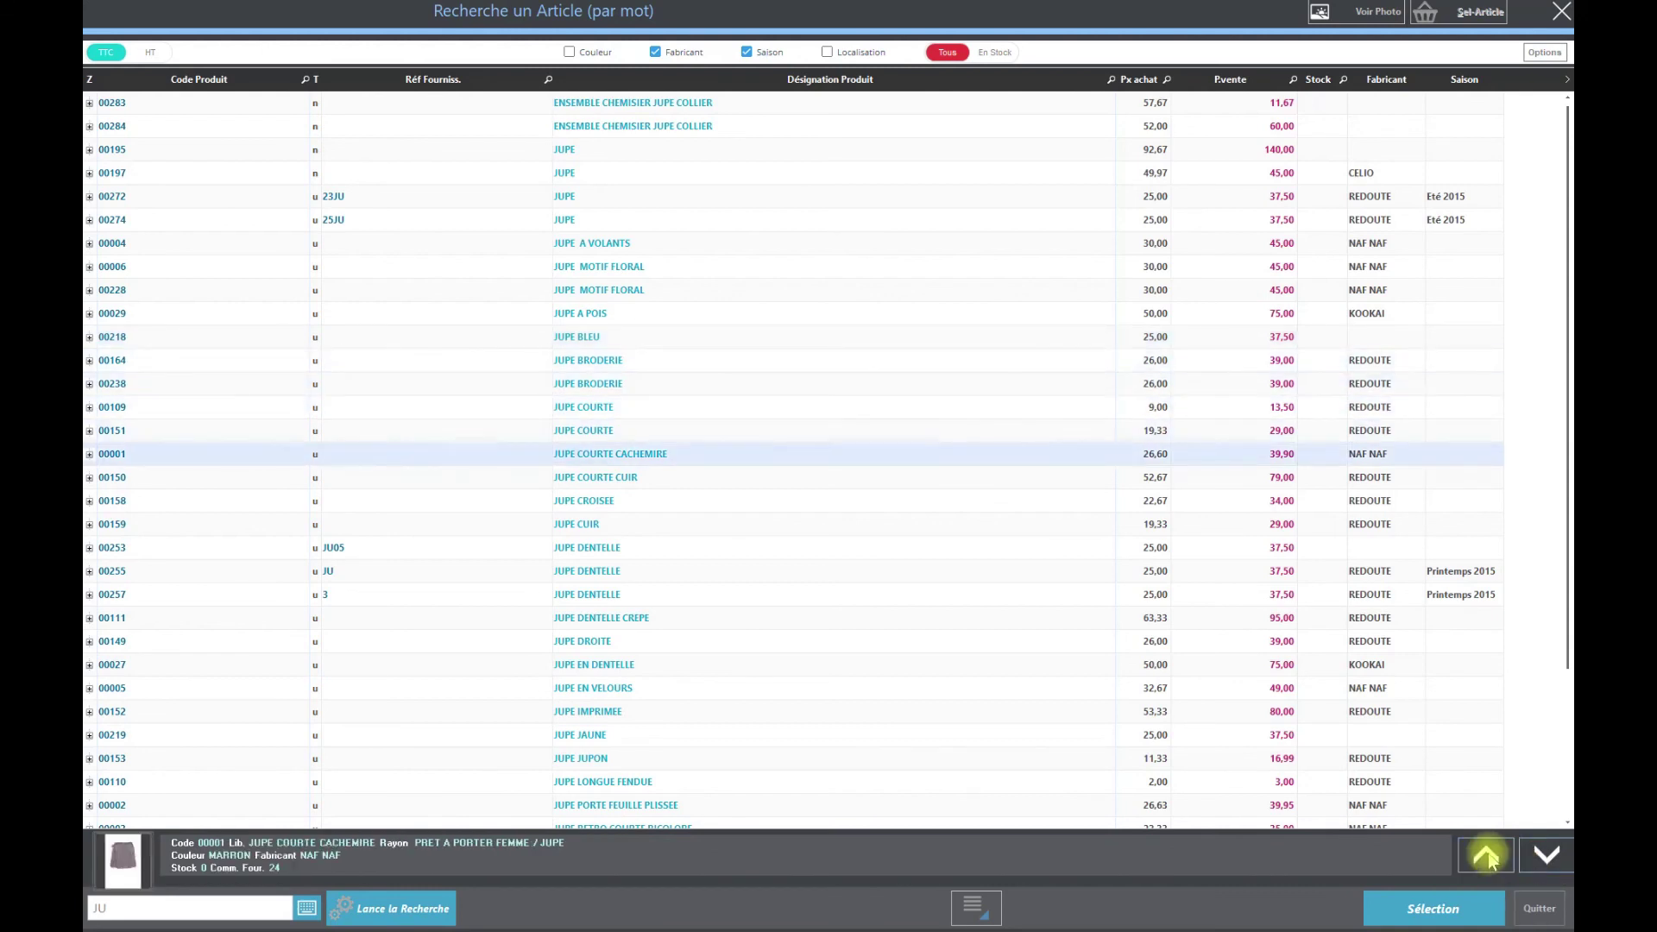
pyautogui.click(1486, 855)
pyautogui.click(1486, 855)
pyautogui.click(1486, 855)
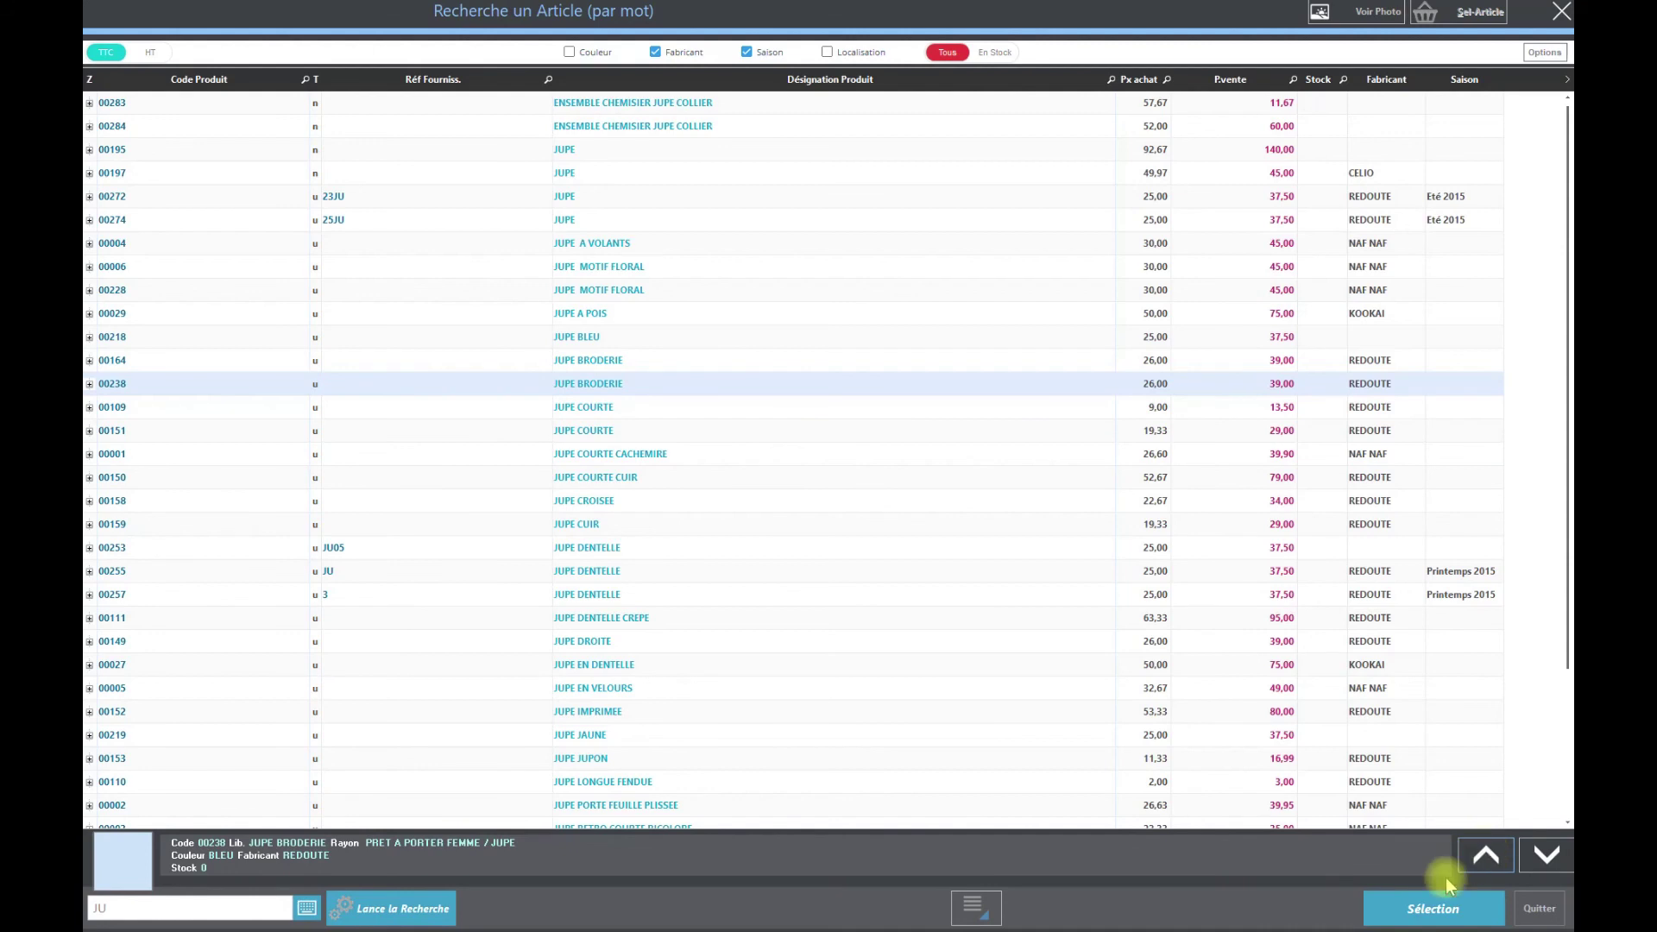
pyautogui.click(1422, 920)
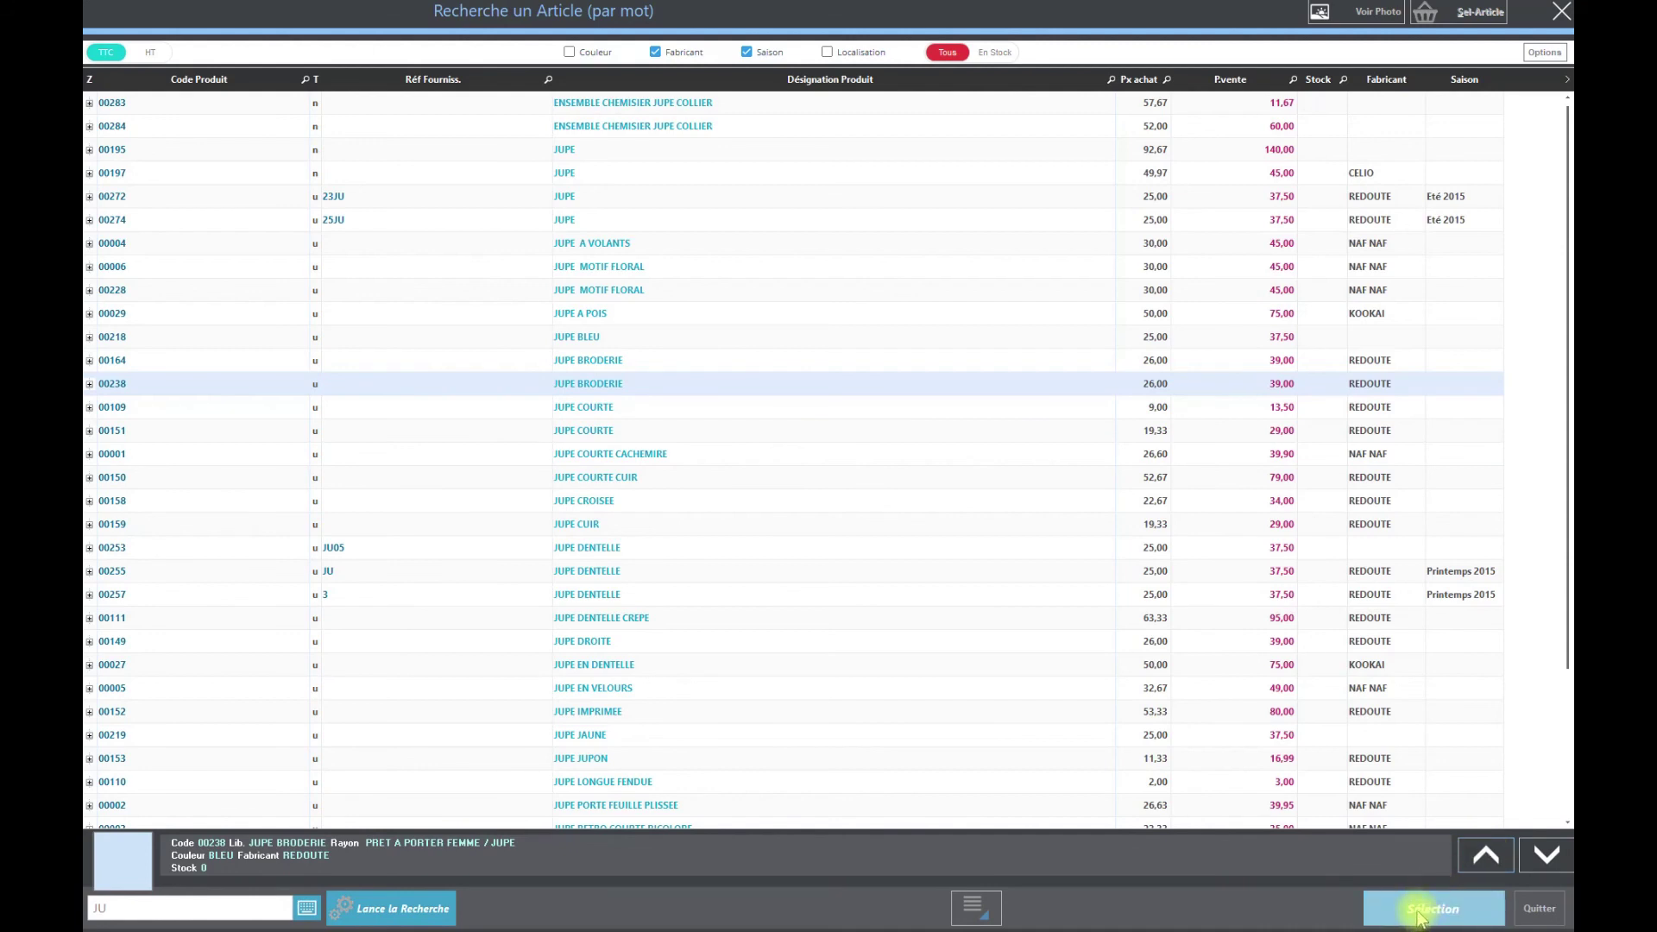
pyautogui.click(1420, 916)
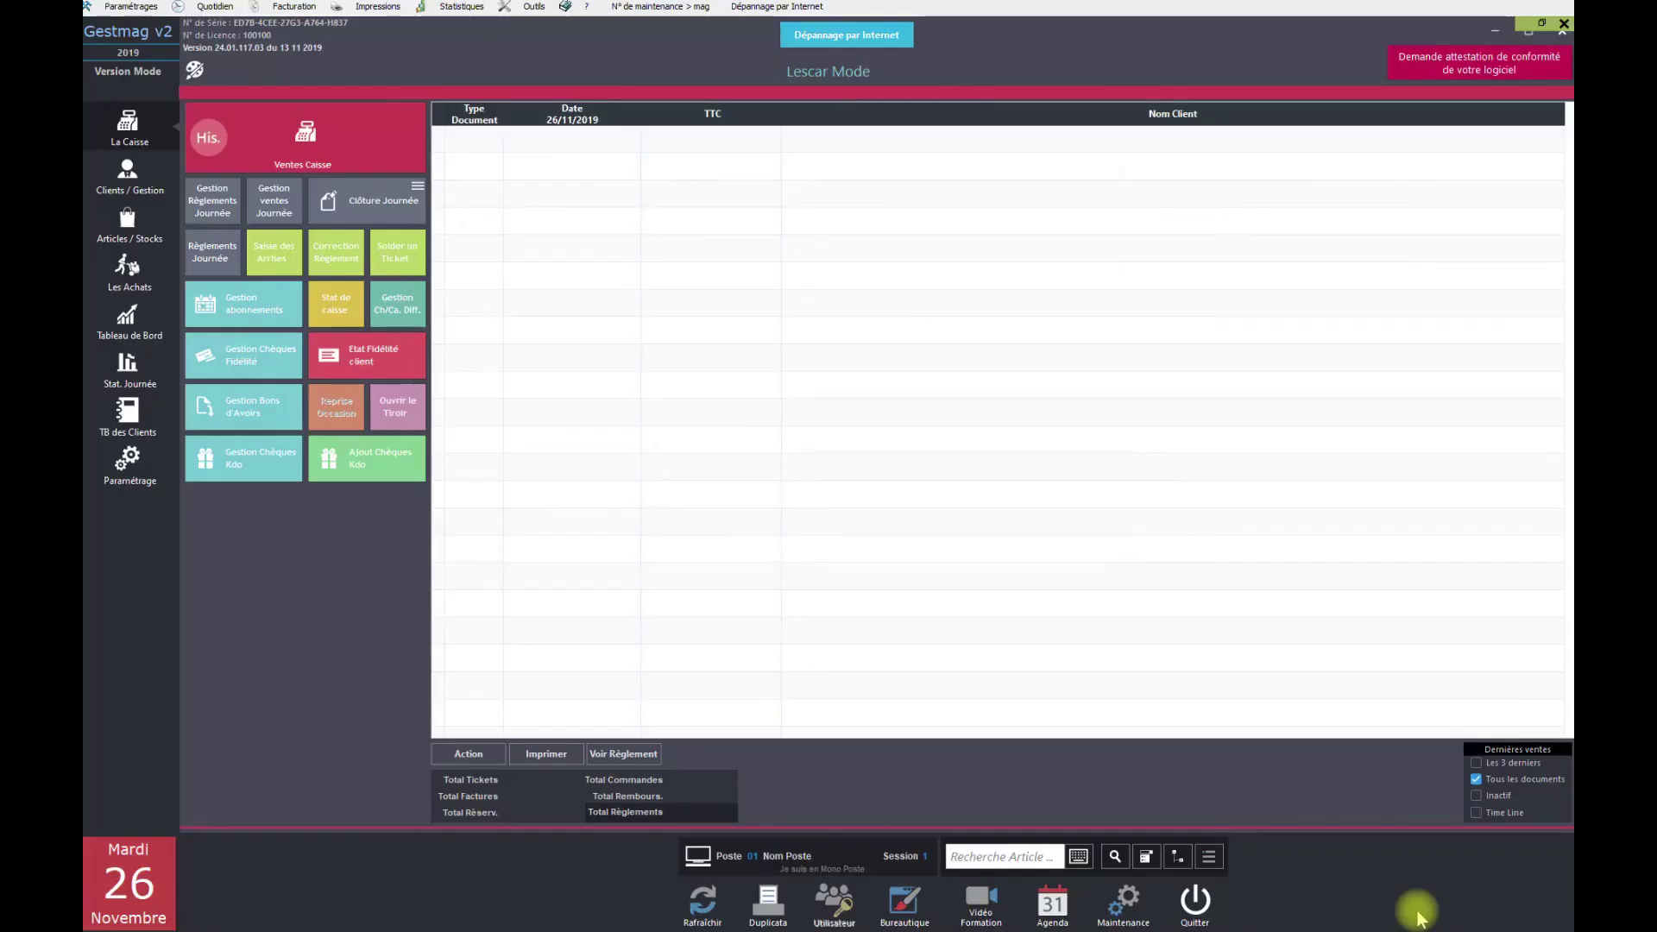